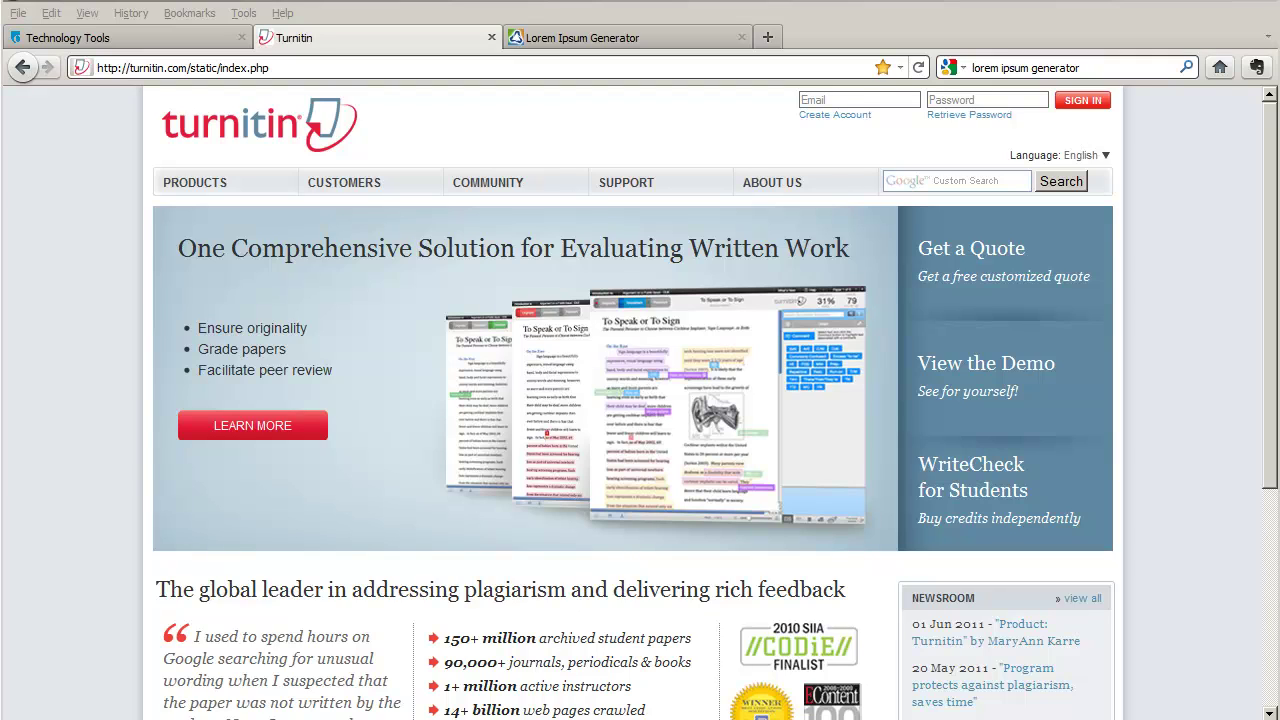
Sign in to the Turnitin account with the instructor's e-mail address and account password
left_click(813, 101)
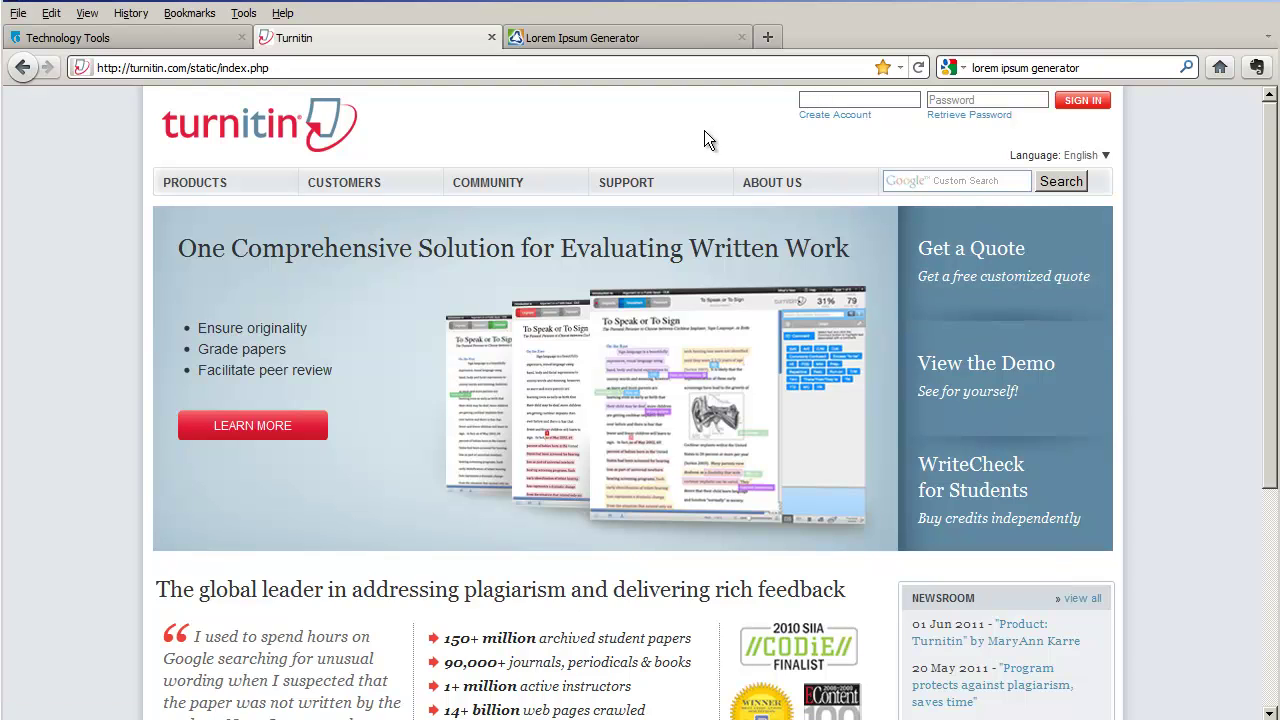
type("marj")
key("Down")
key("Return")
key("Tab")
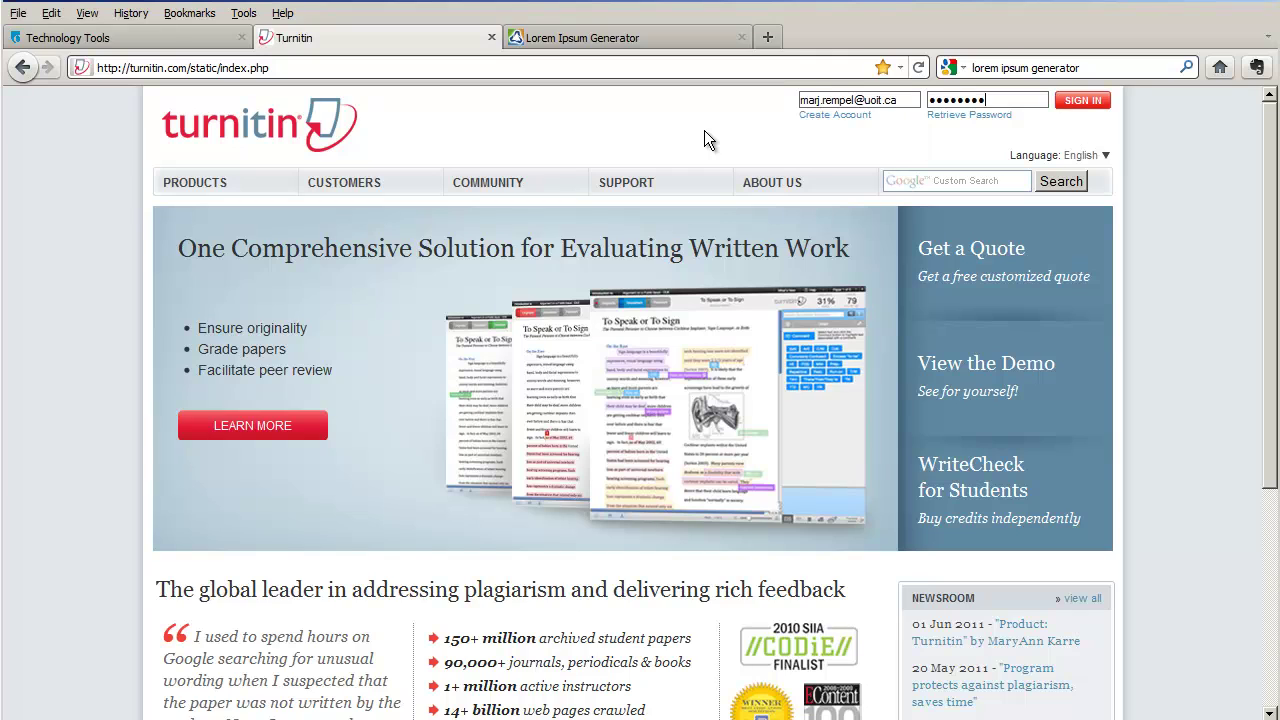
left_click(1072, 103)
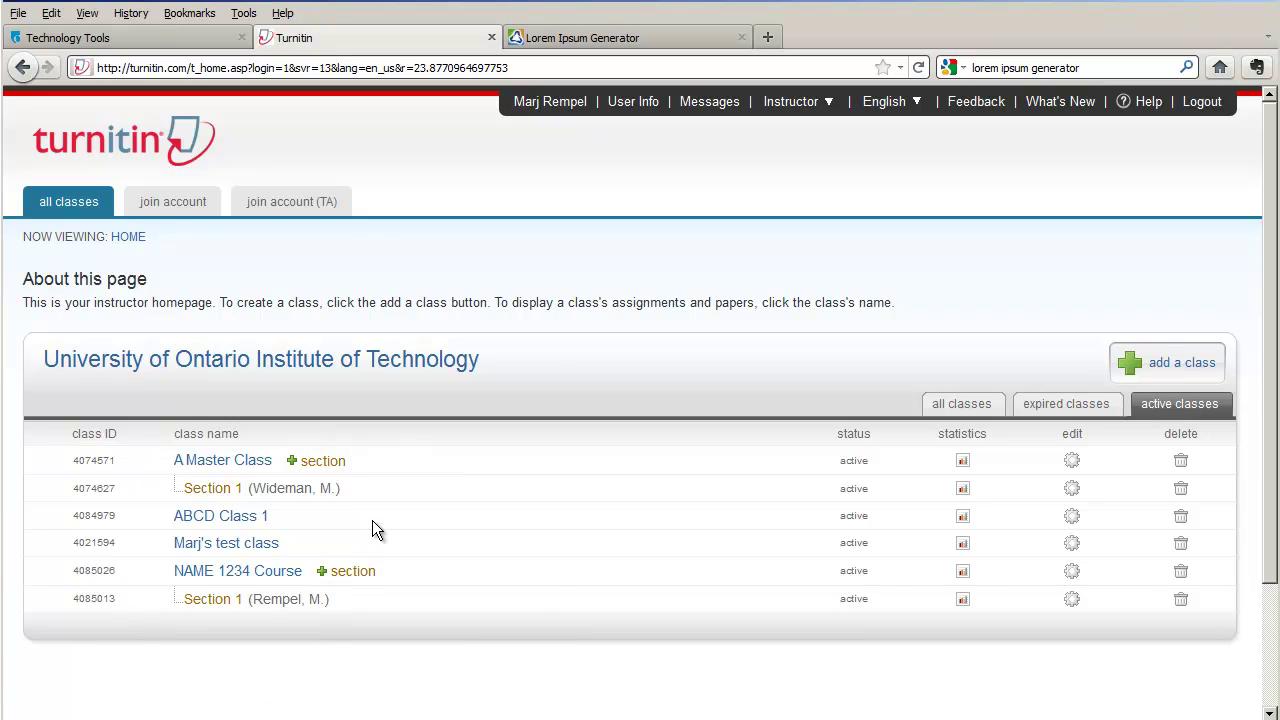
Open ABCD Class 1 and view the inbox of Assignment #1
left_click(223, 520)
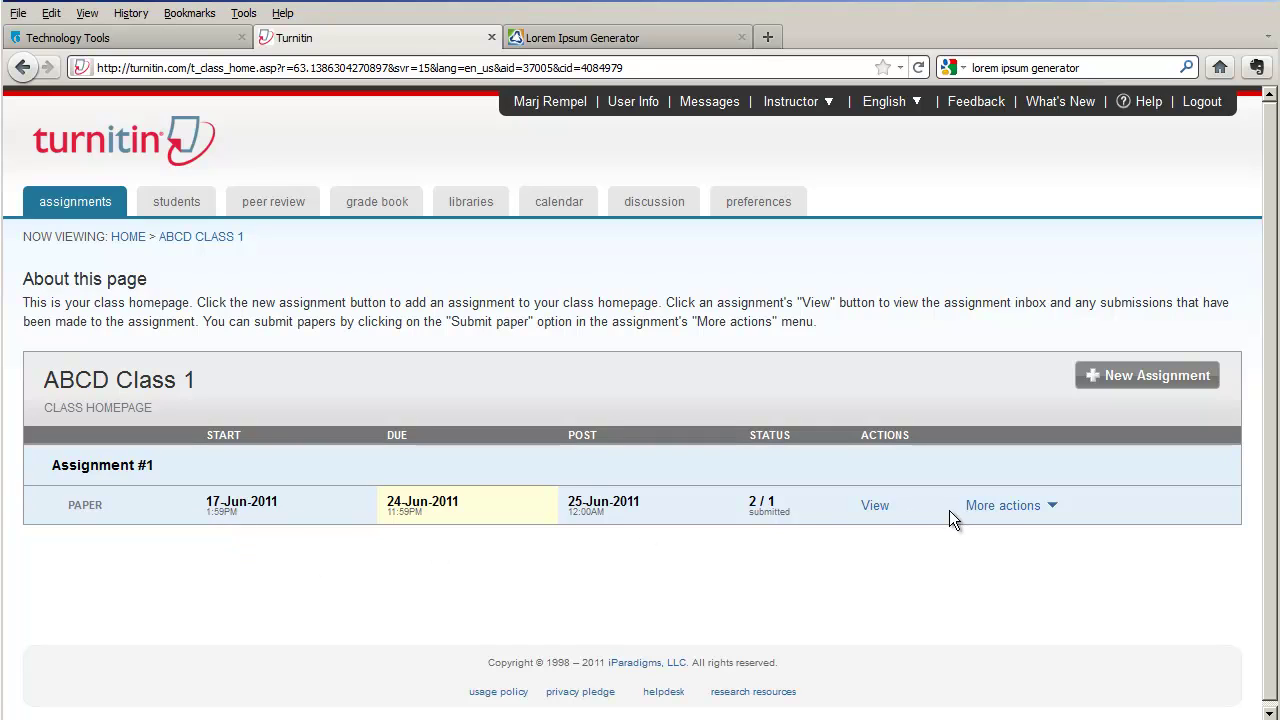
left_click(875, 508)
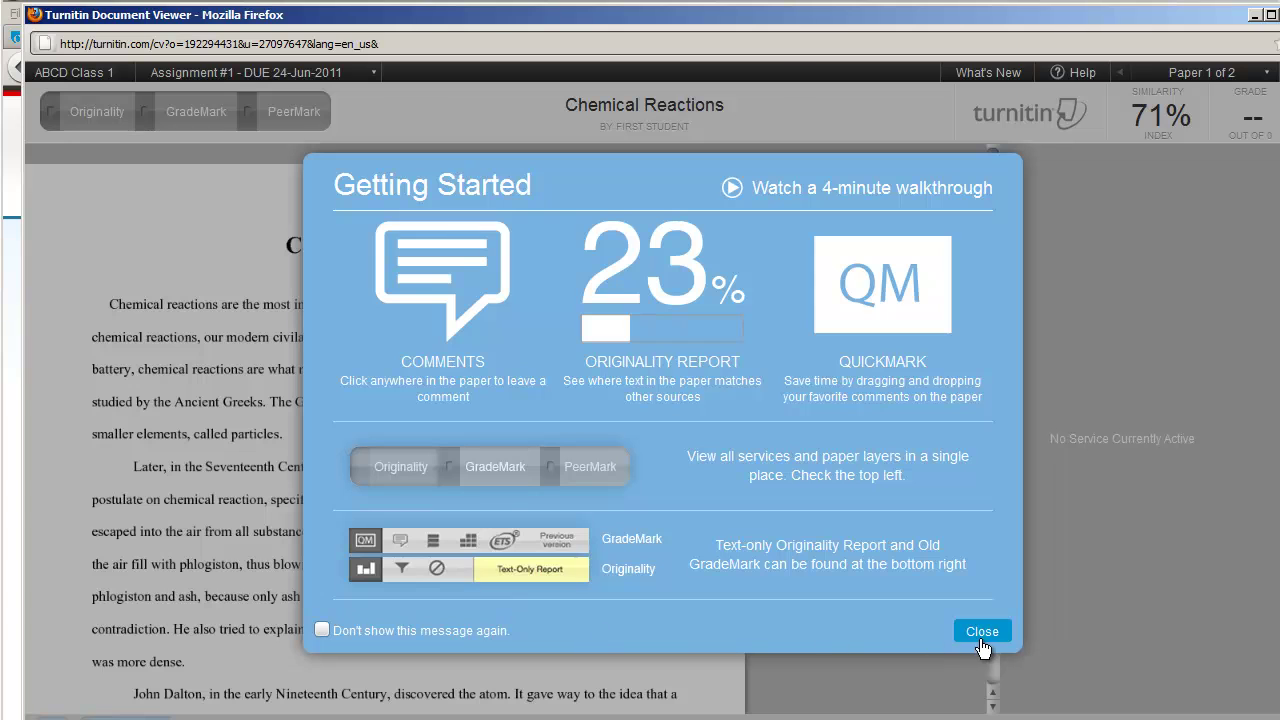
Dismiss the Getting Started message, skim the Chemical Reactions paper down to its Works Cited, and close the document viewer
left_click(981, 633)
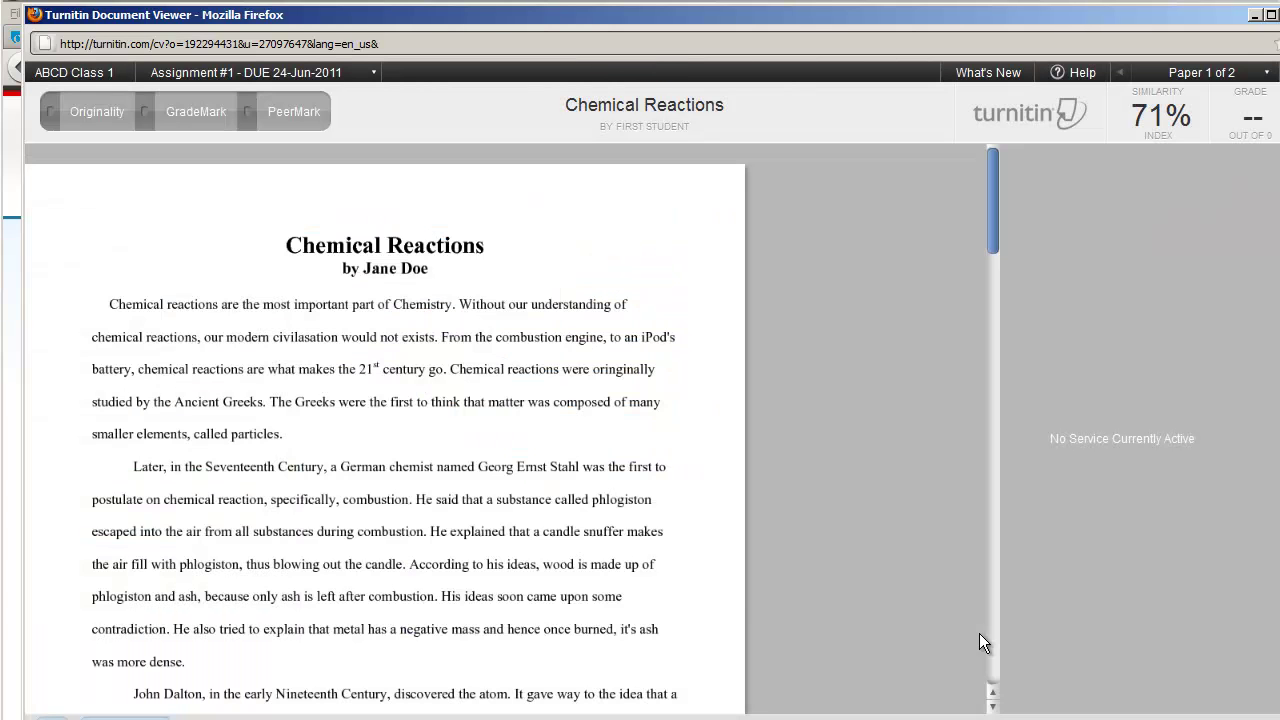
scroll(484, 409, "down", 15)
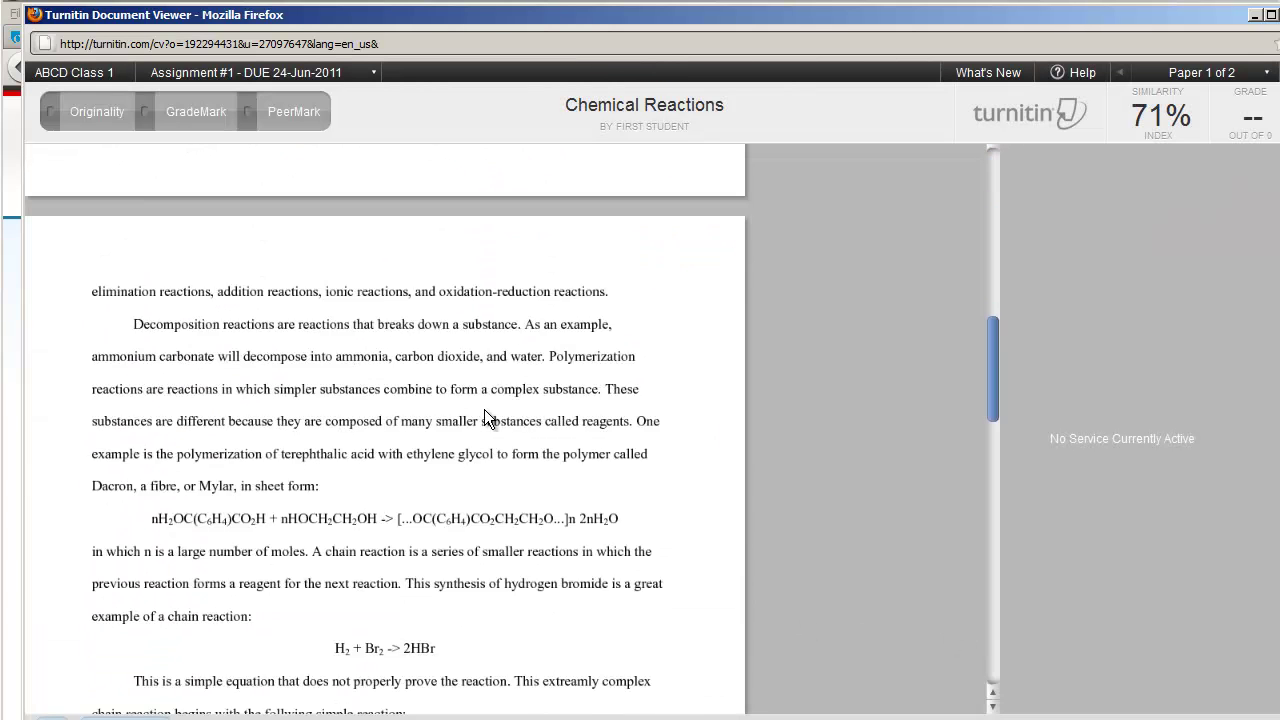
scroll(484, 409, "down", 12)
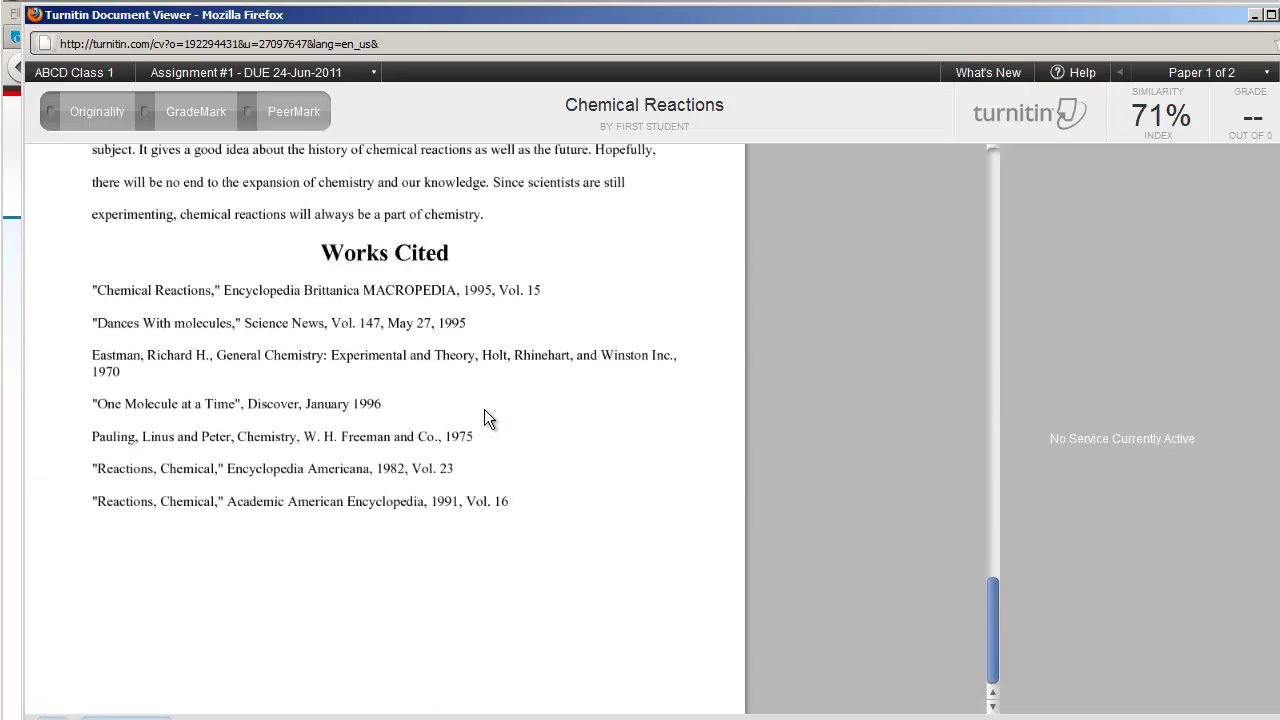
scroll(484, 409, "up", 20)
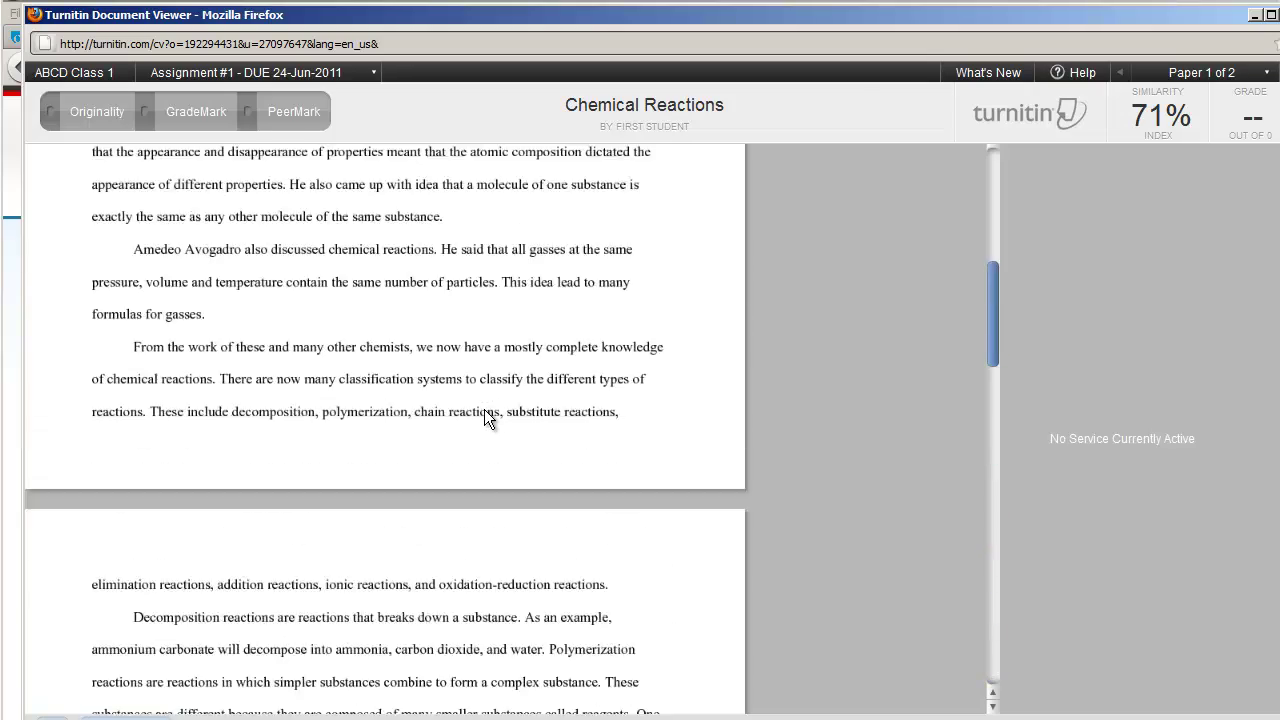
scroll(484, 417, "up", 1)
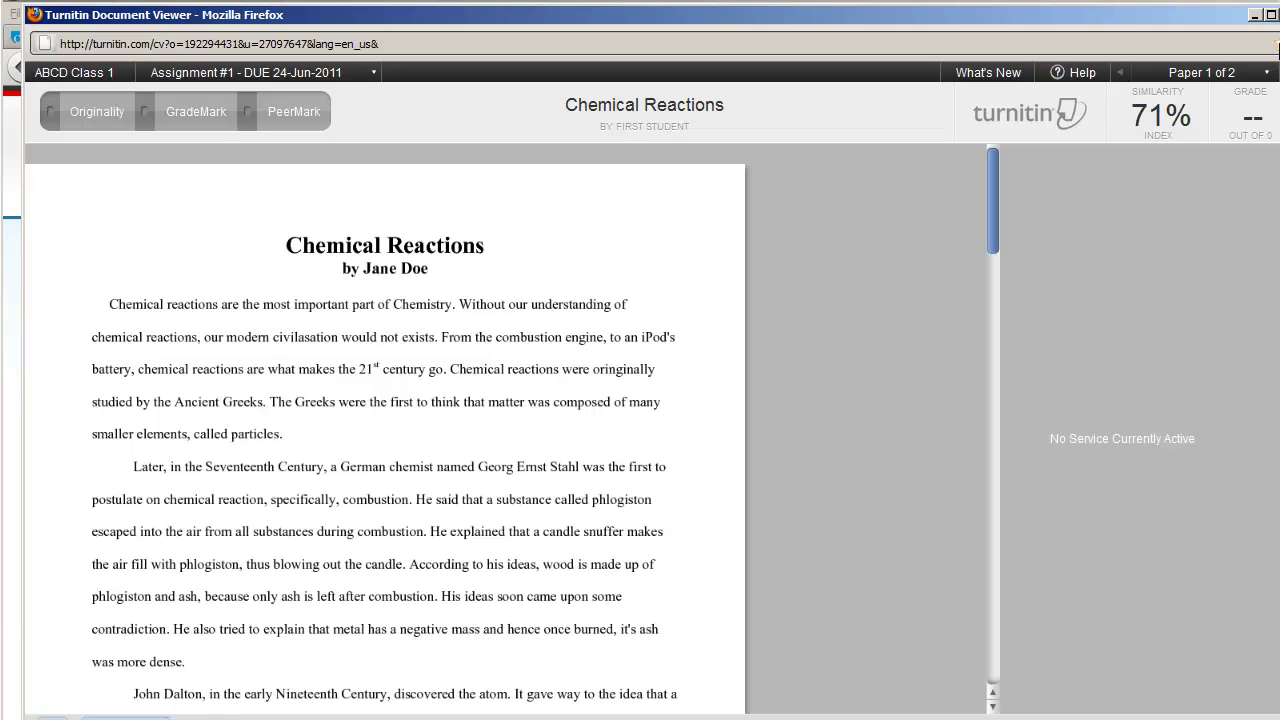
left_click(1279, 14)
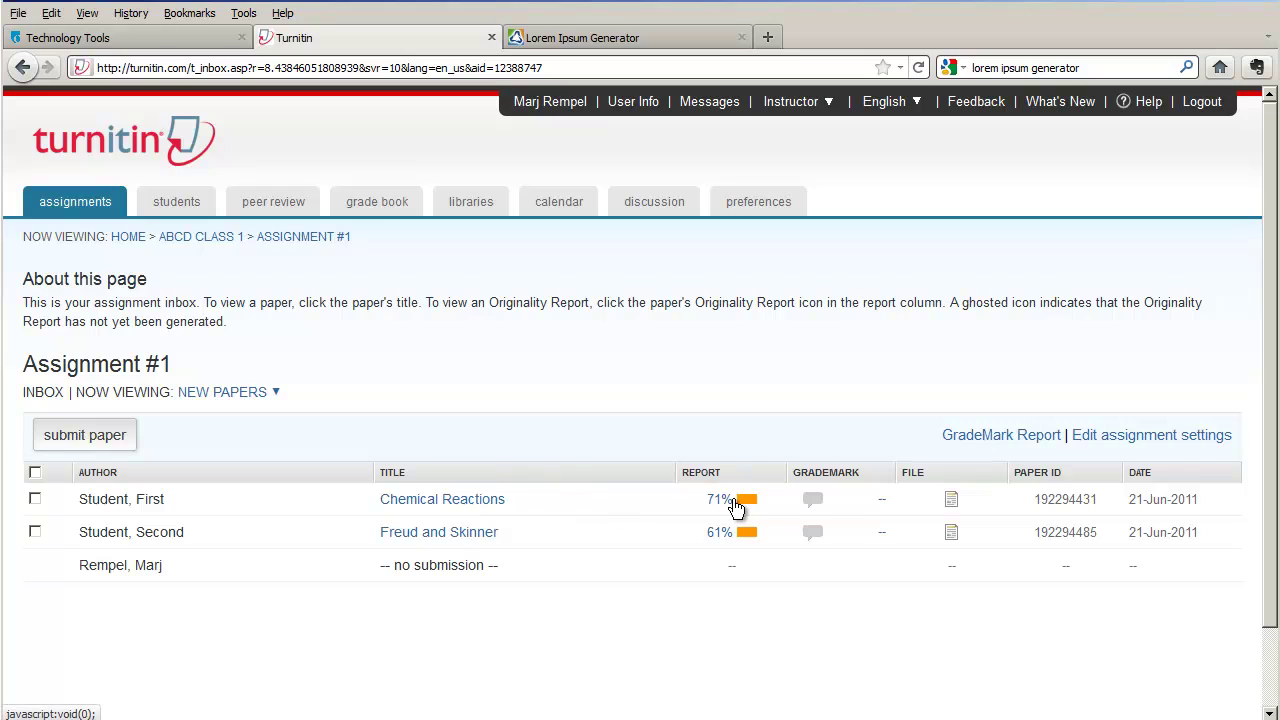
Open the originality report of the Chemical Reactions paper, dismiss the introduction, and examine the highlighted matches on the first page
left_click(722, 507)
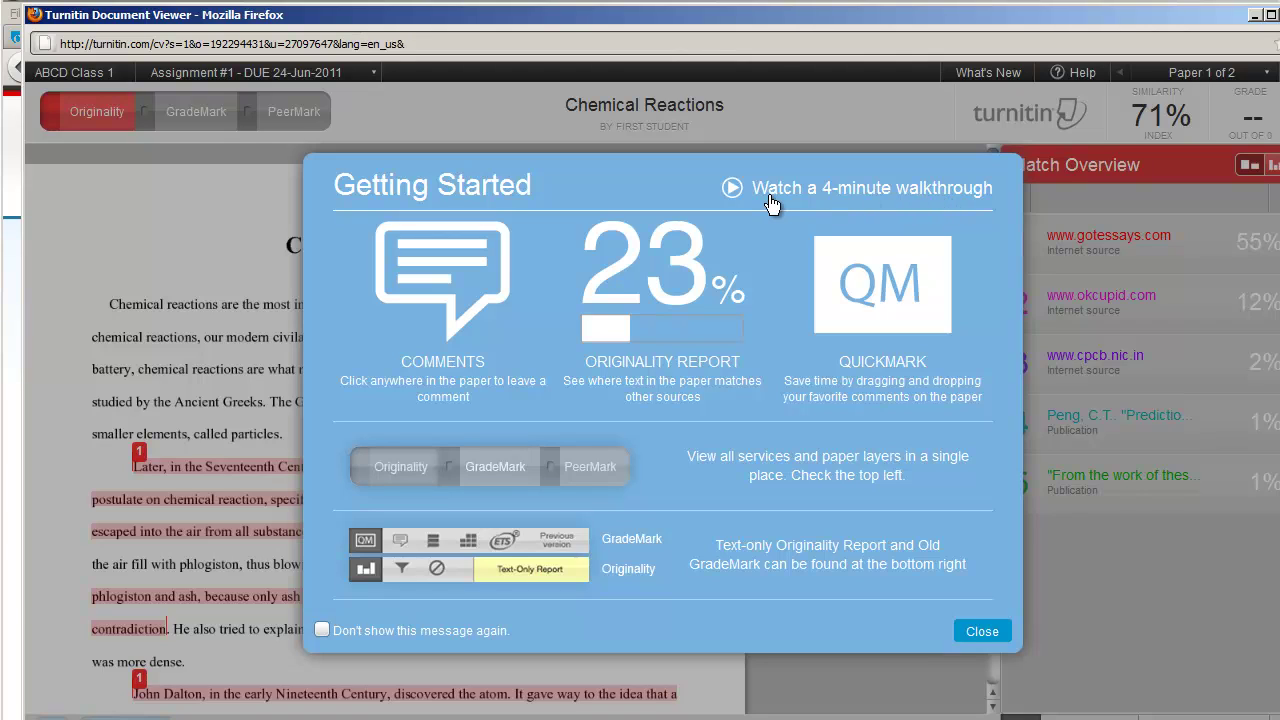
left_click(984, 636)
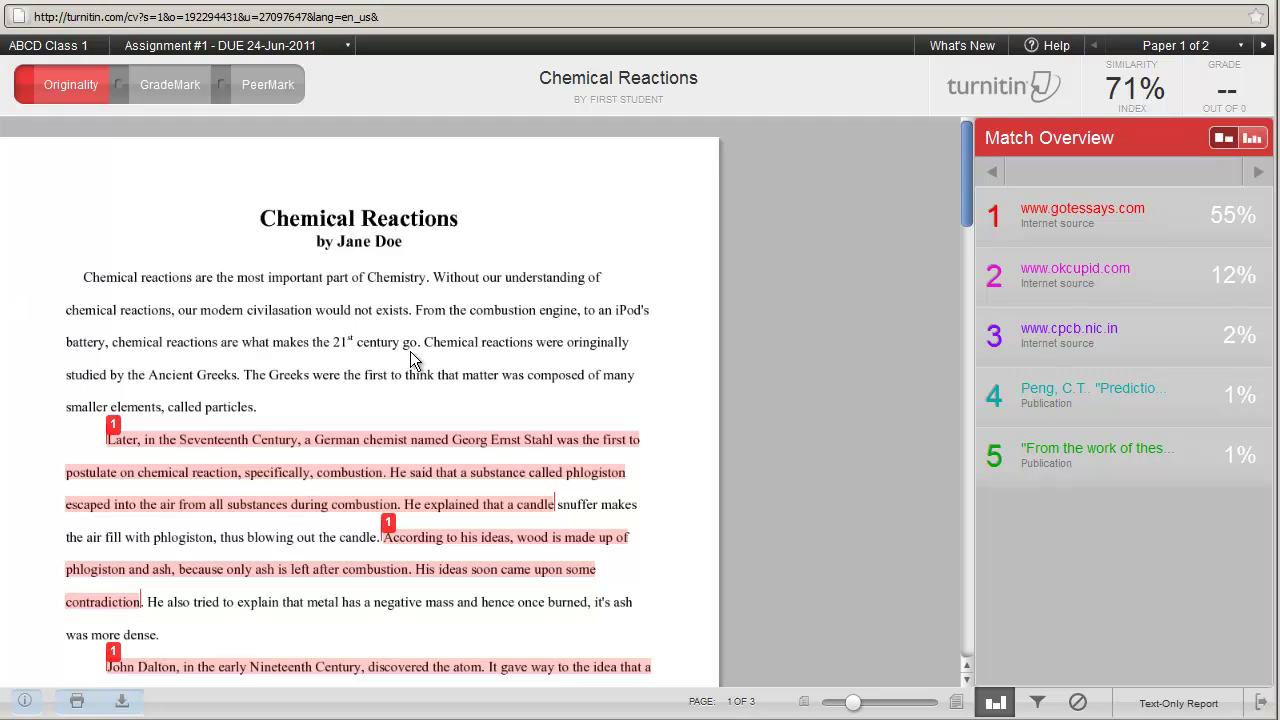
scroll(373, 349, "down", 3)
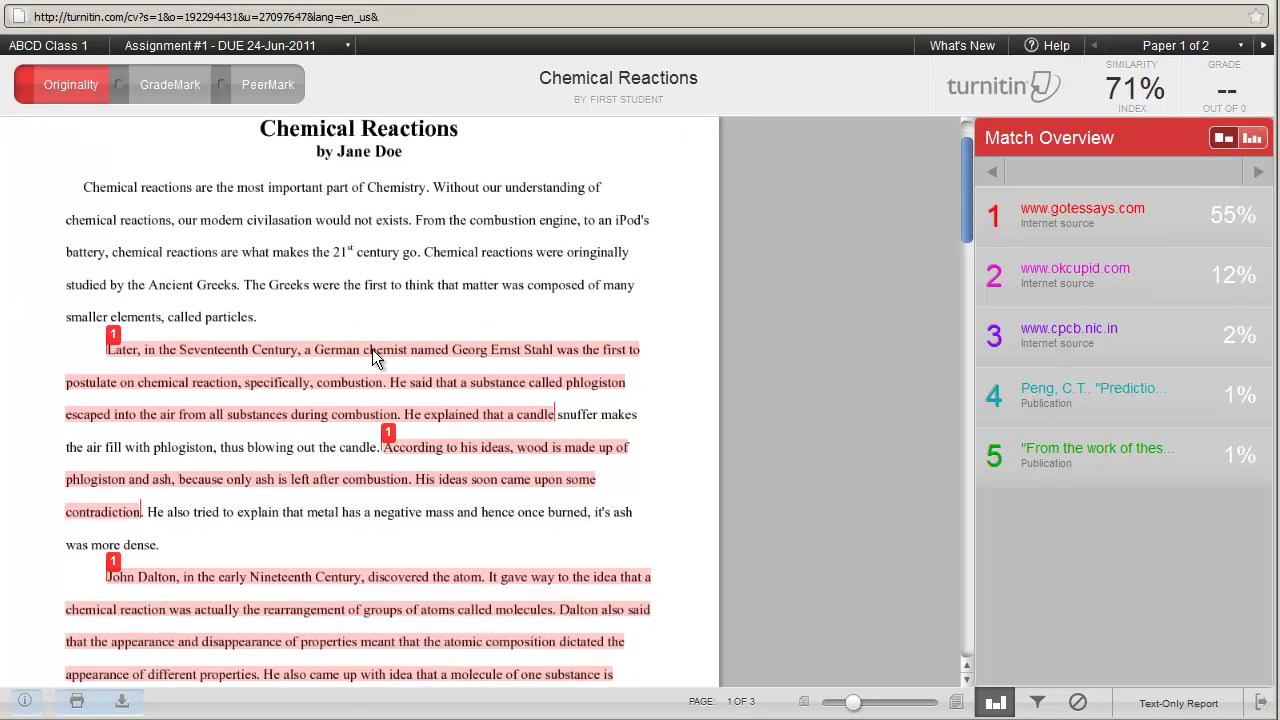
scroll(372, 352, "down", 1)
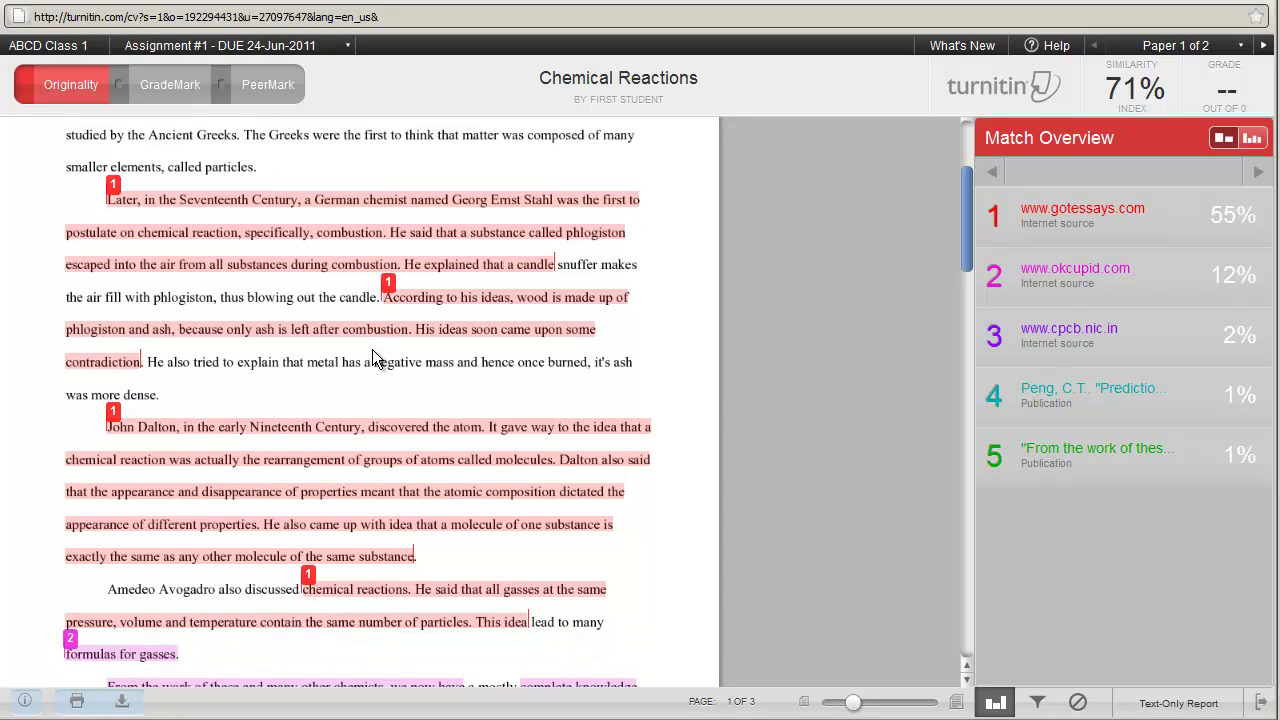
scroll(372, 352, "down", 1)
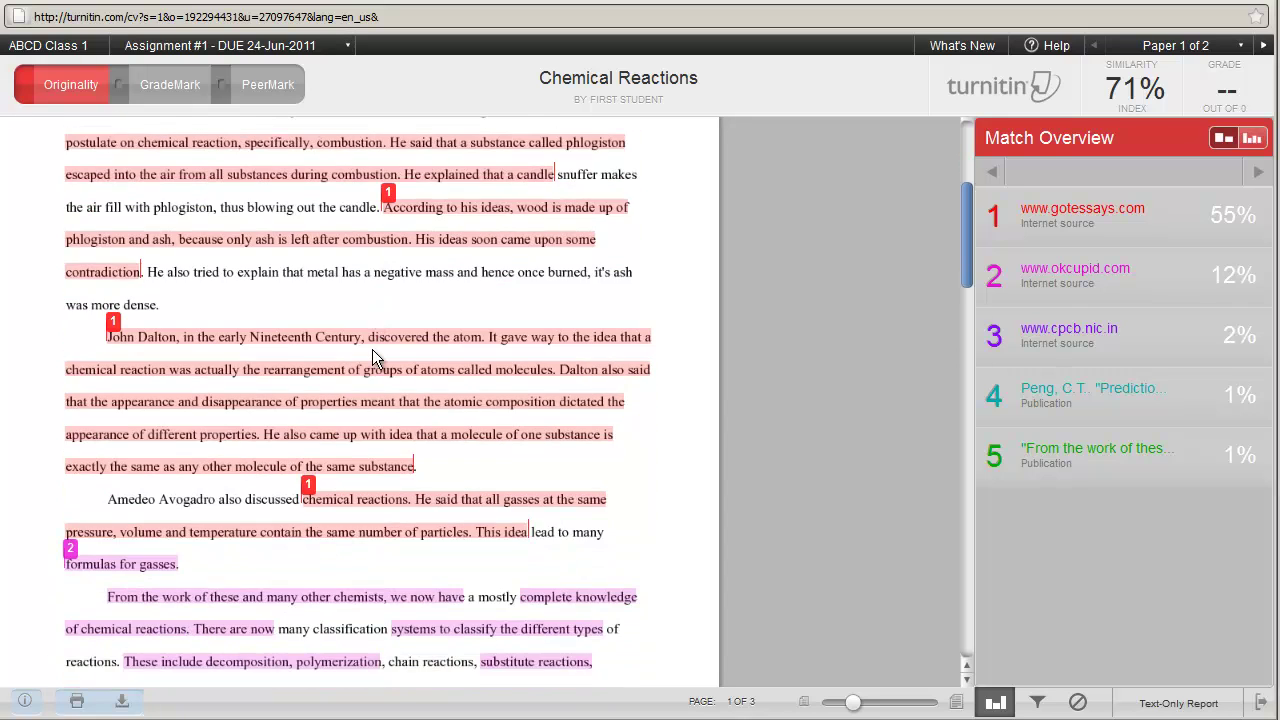
scroll(372, 349, "down", 1)
scroll(372, 349, "up", 2)
scroll(372, 358, "up", 1)
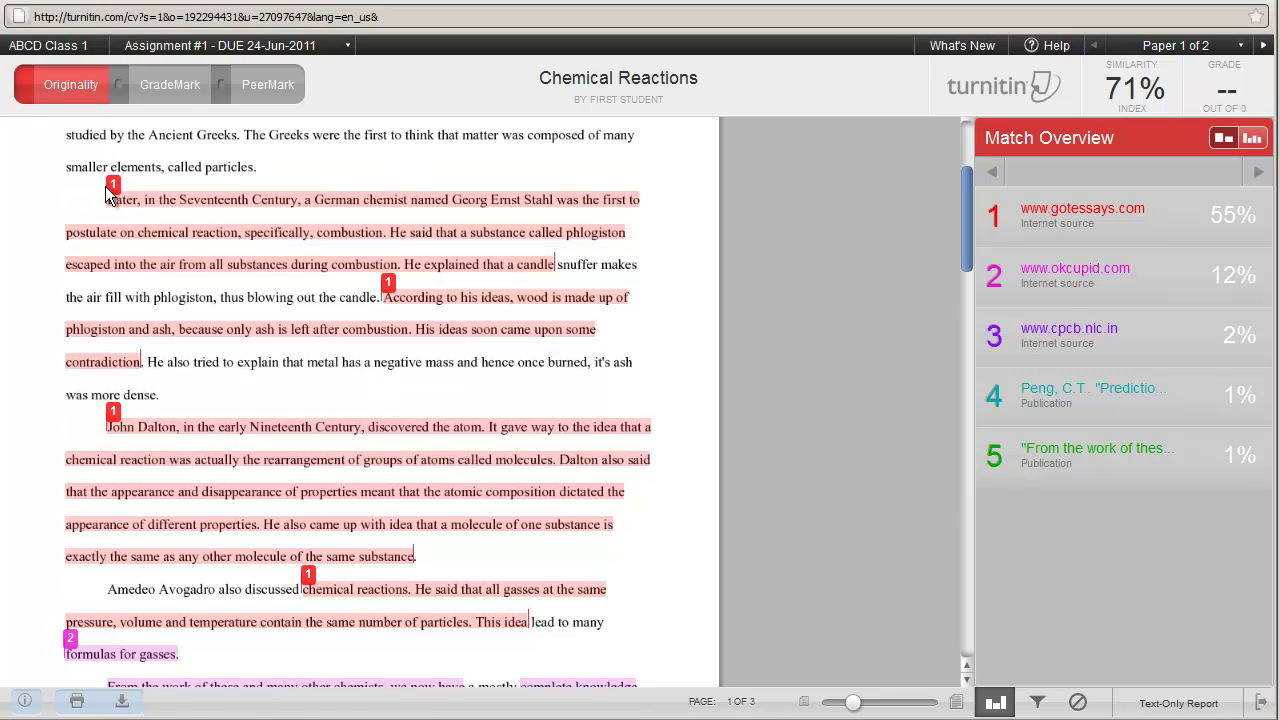
mouse_move(1049, 197)
mouse_move(1117, 213)
mouse_move(1057, 220)
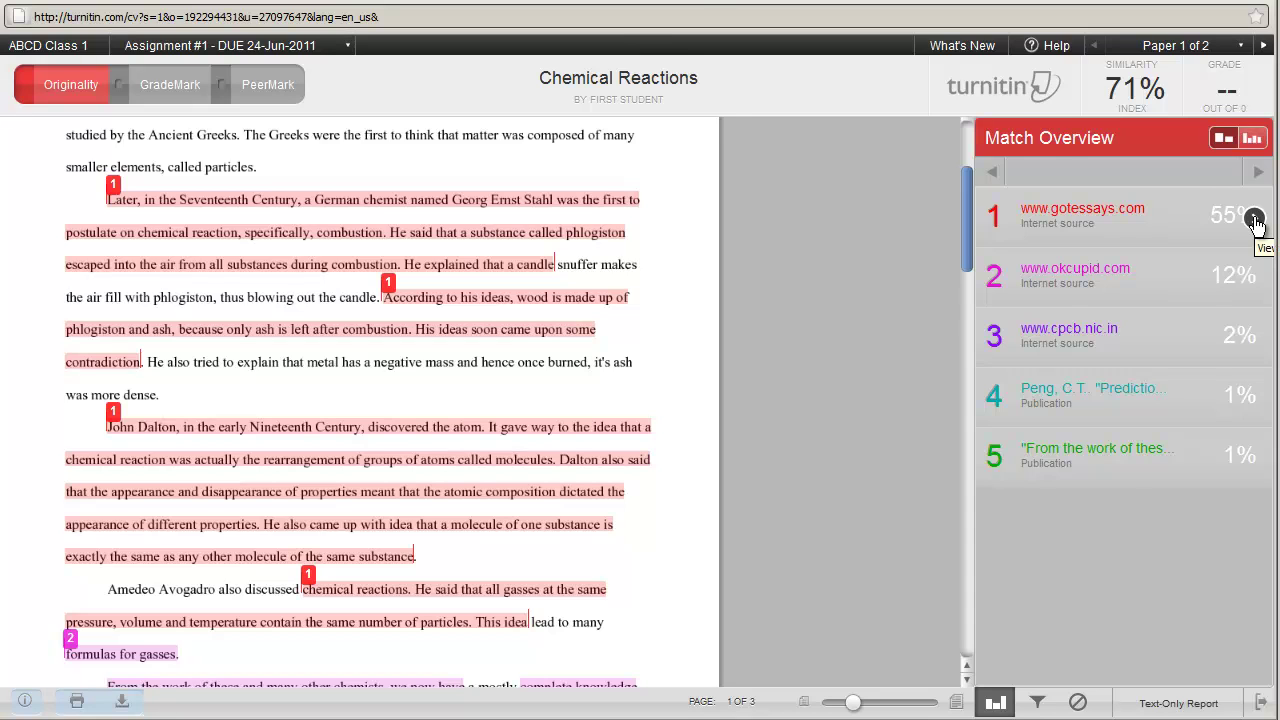
left_click(1255, 220)
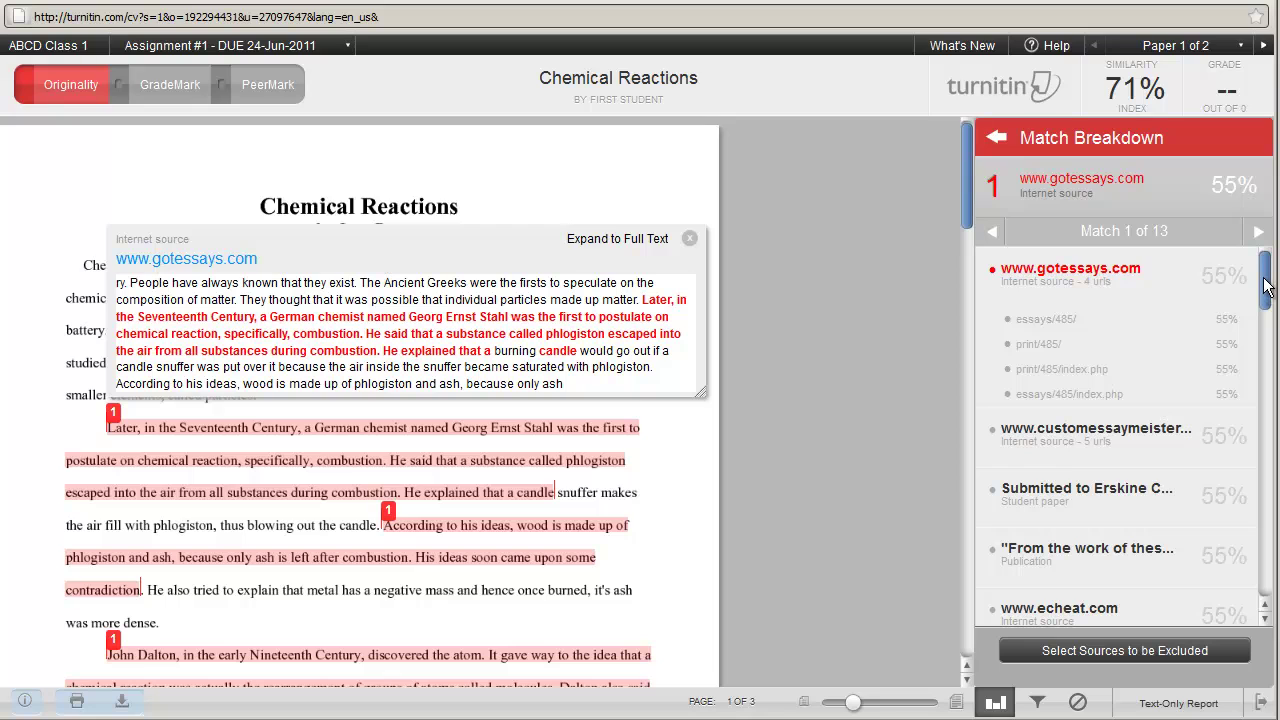
mouse_move(1265, 286)
left_mouse_down()
mouse_move(1265, 610)
mouse_move(1270, 282)
left_mouse_up()
left_click(997, 140)
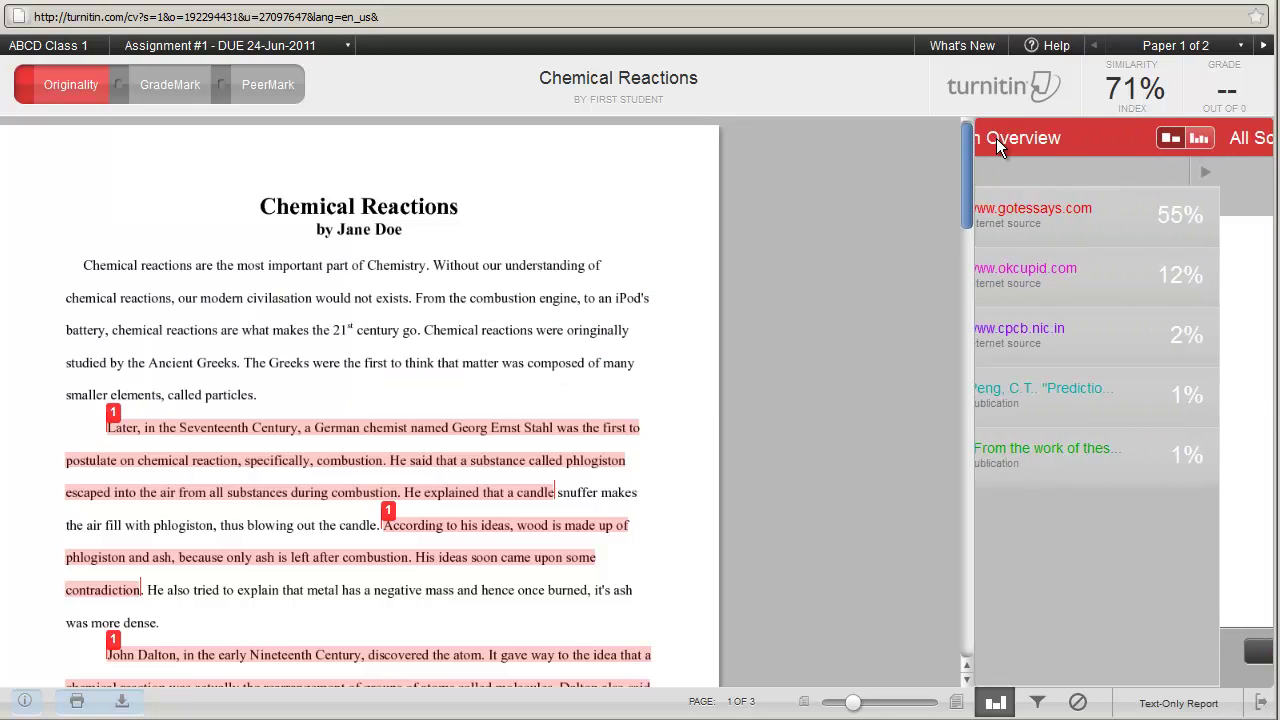
left_click(1039, 269)
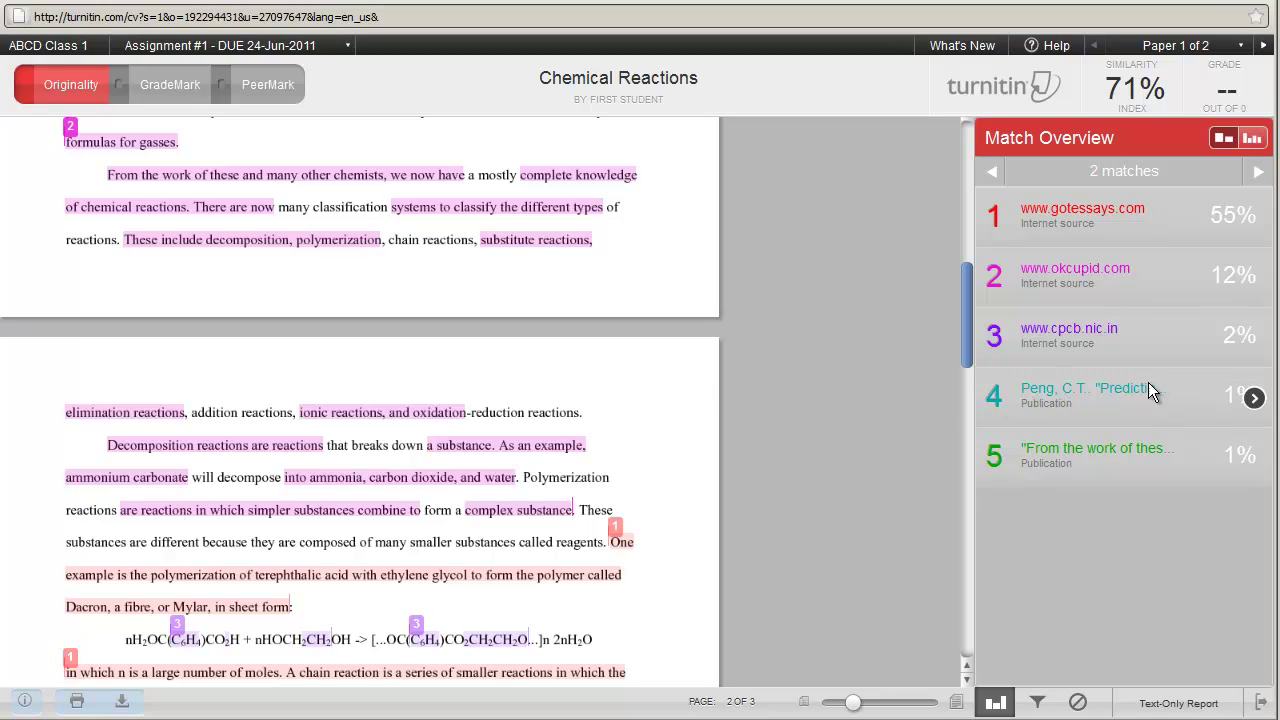
left_click(1254, 400)
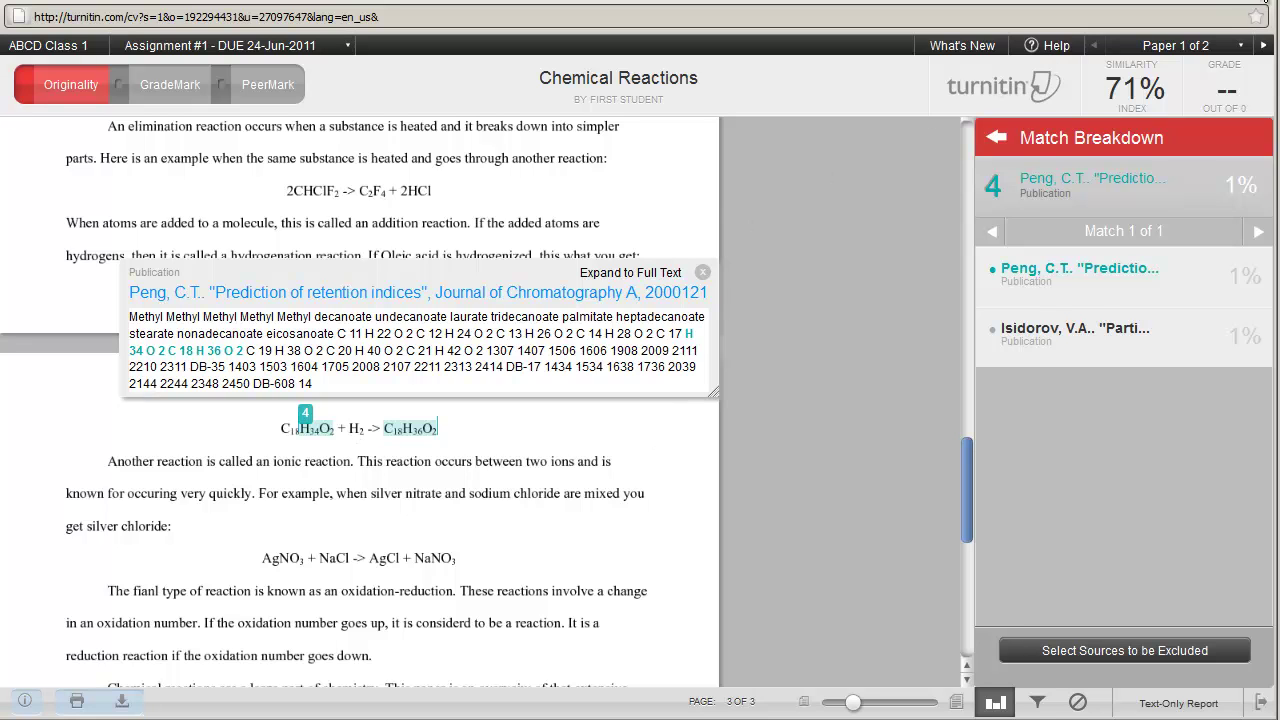
left_click(1248, 5)
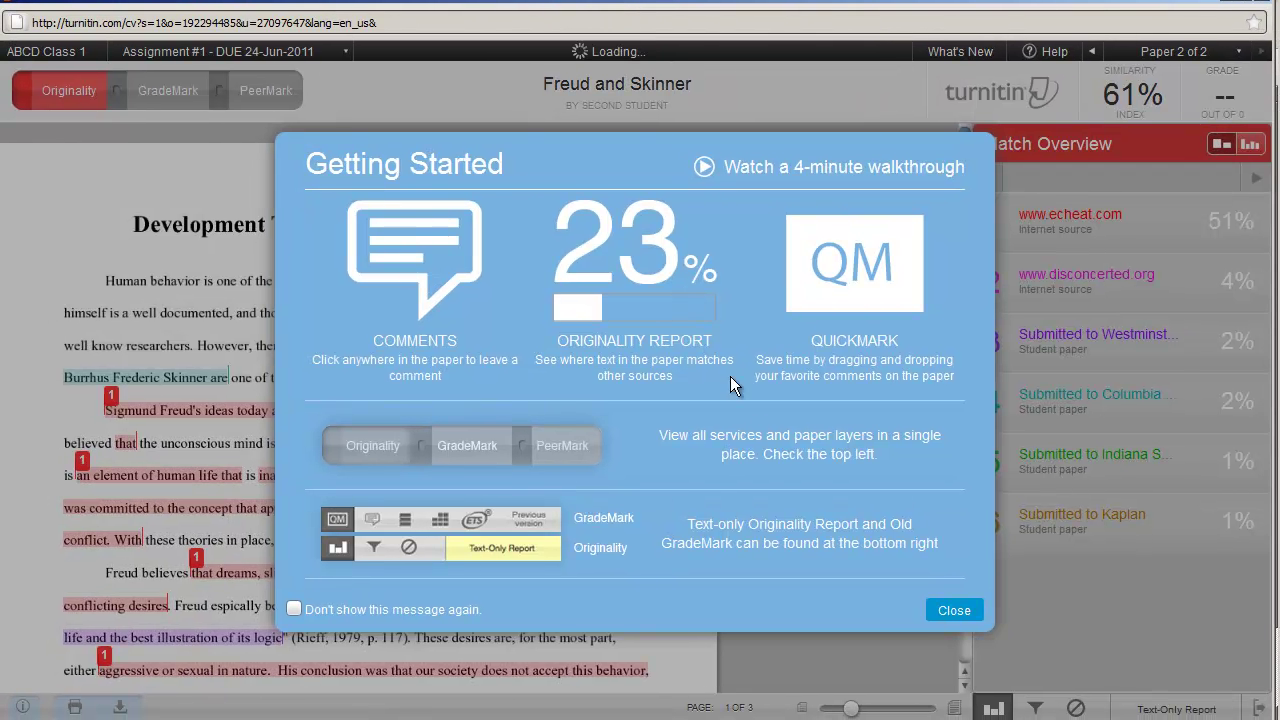
Dismiss the introduction over the Freud and Skinner originality report and skim its highlighted matches through to the Works Cited
left_click(948, 608)
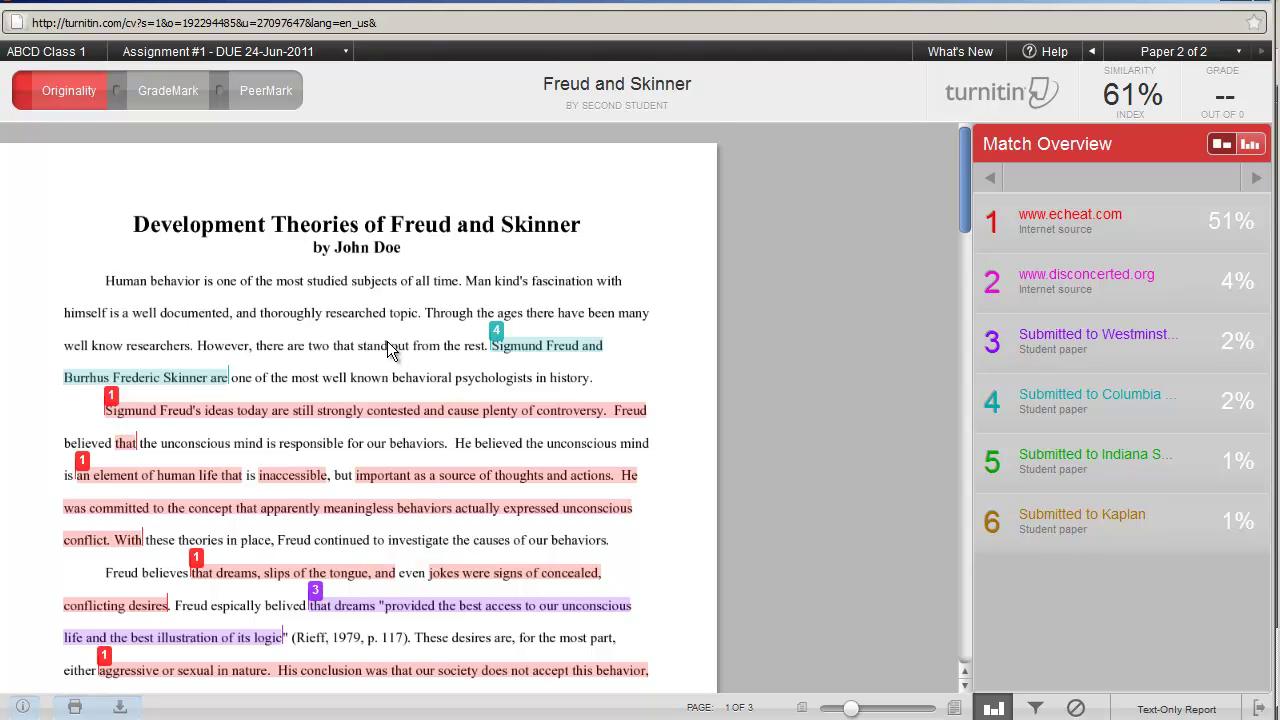
scroll(387, 341, "down", 5)
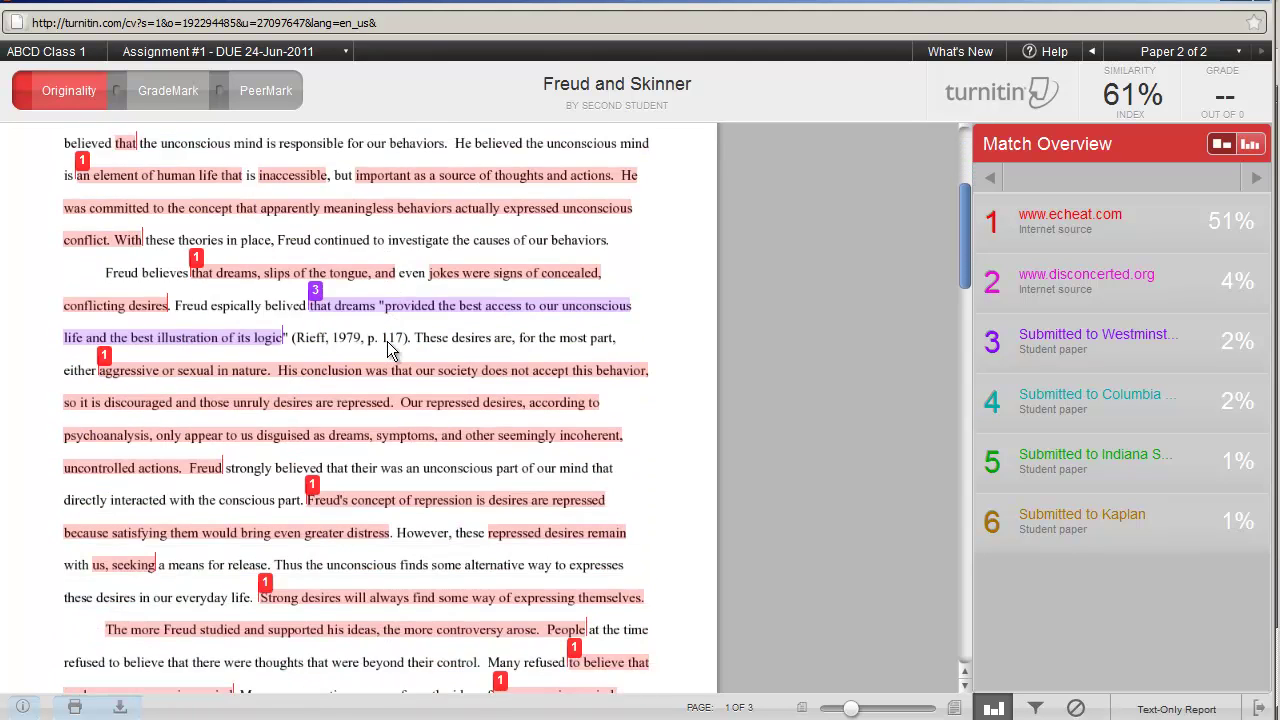
scroll(387, 341, "down", 1)
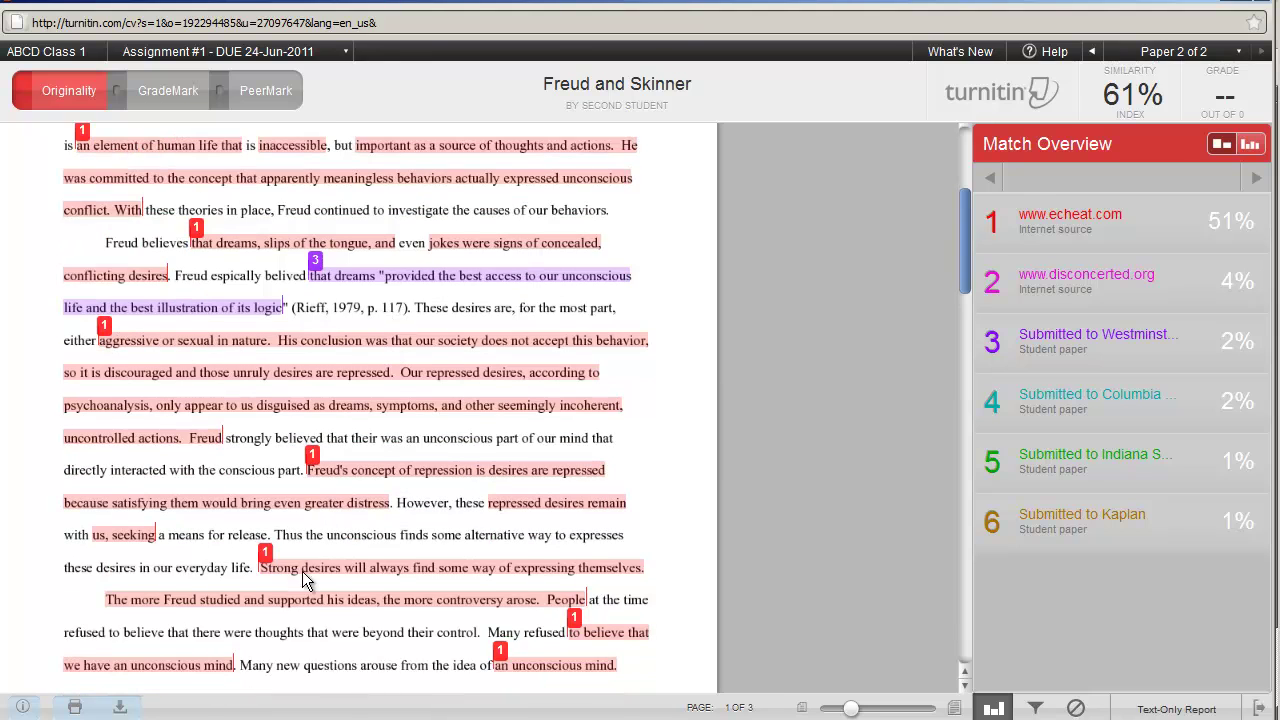
scroll(363, 437, "down", 10)
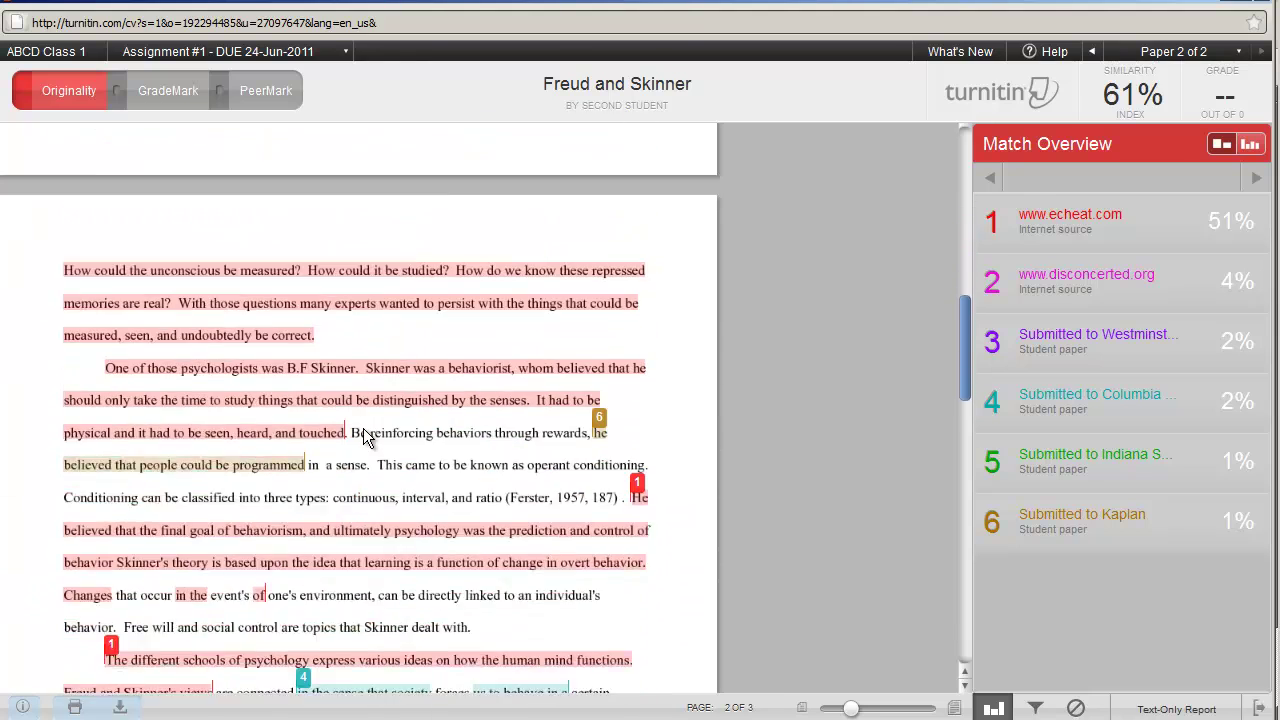
scroll(364, 436, "down", 13)
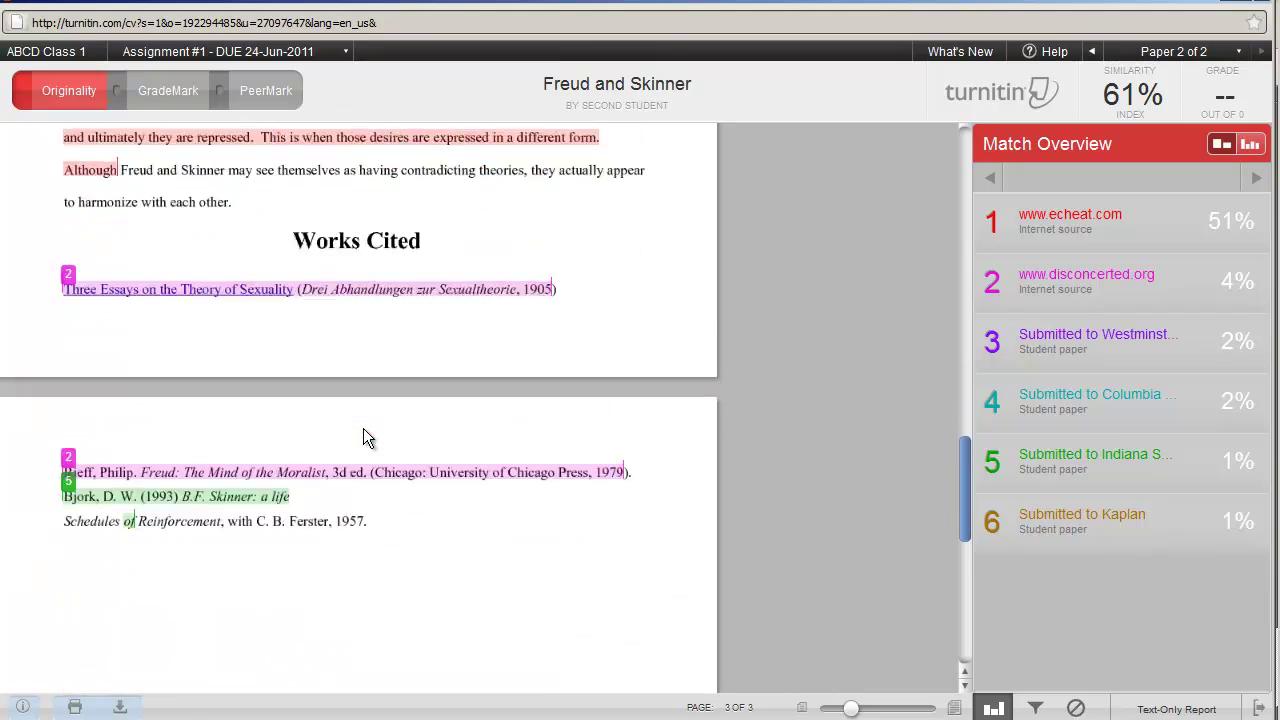
scroll(363, 436, "up", 20)
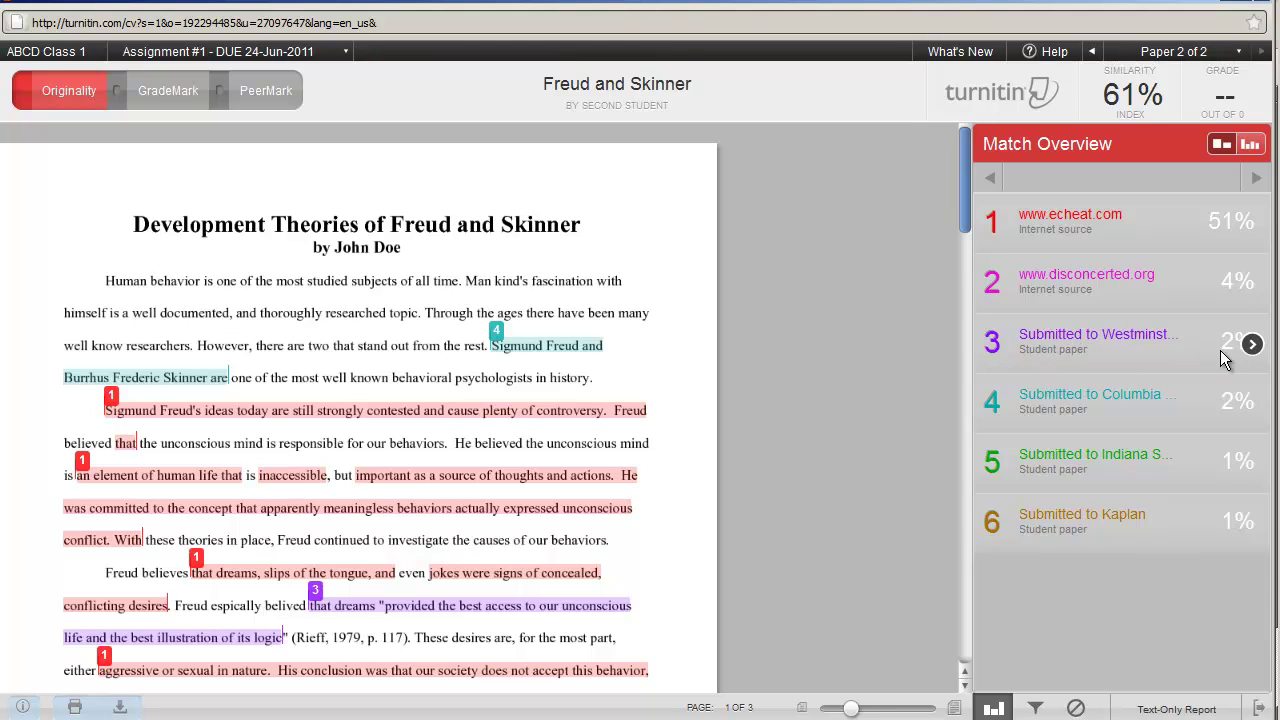
Examine the match breakdown of the Westminster College student paper and return to the match overview
left_click(1252, 347)
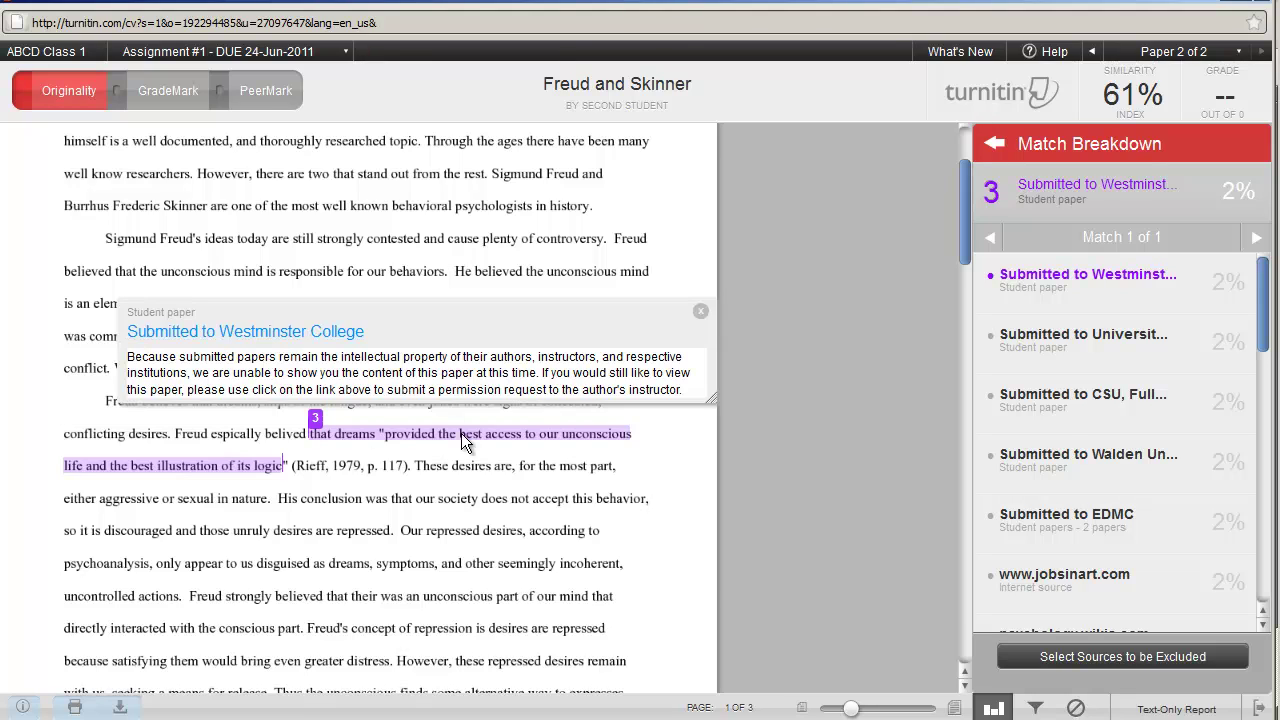
mouse_move(1176, 297)
left_click(996, 146)
Locate the passages matching the Kaplan and Indiana student papers and examine the highlights around the Works Cited
mouse_move(1073, 465)
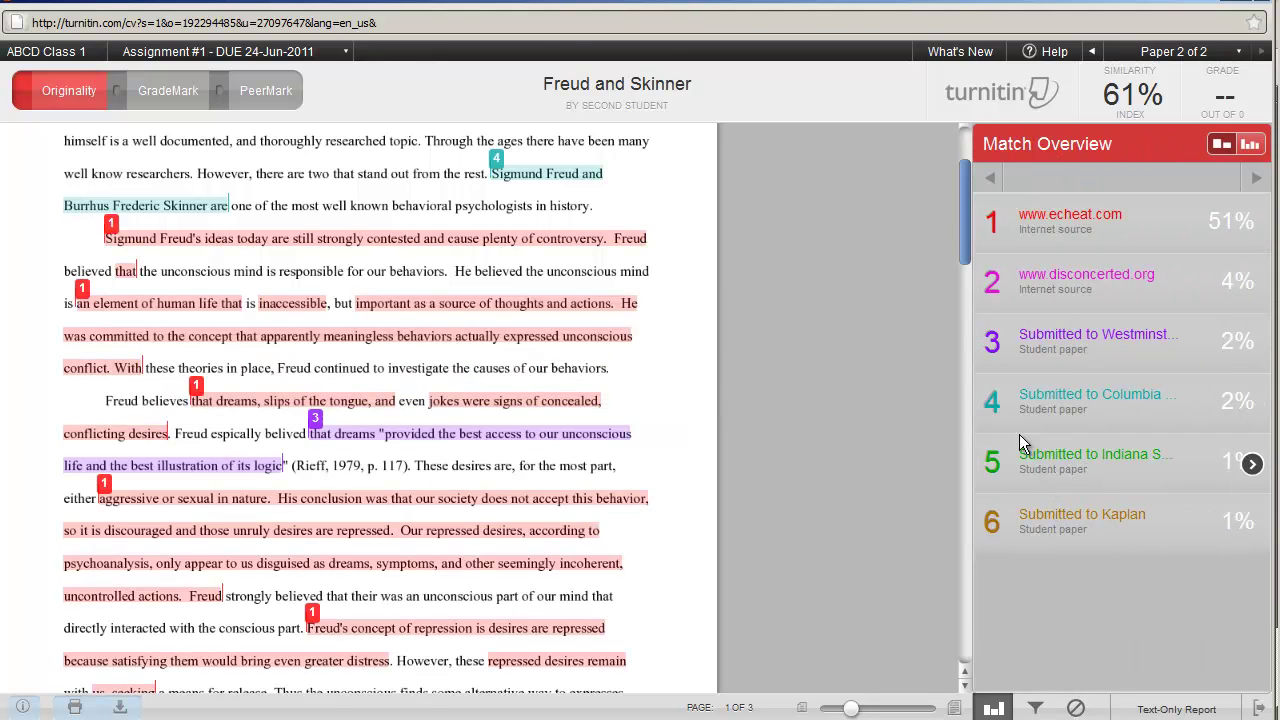
left_click(1036, 520)
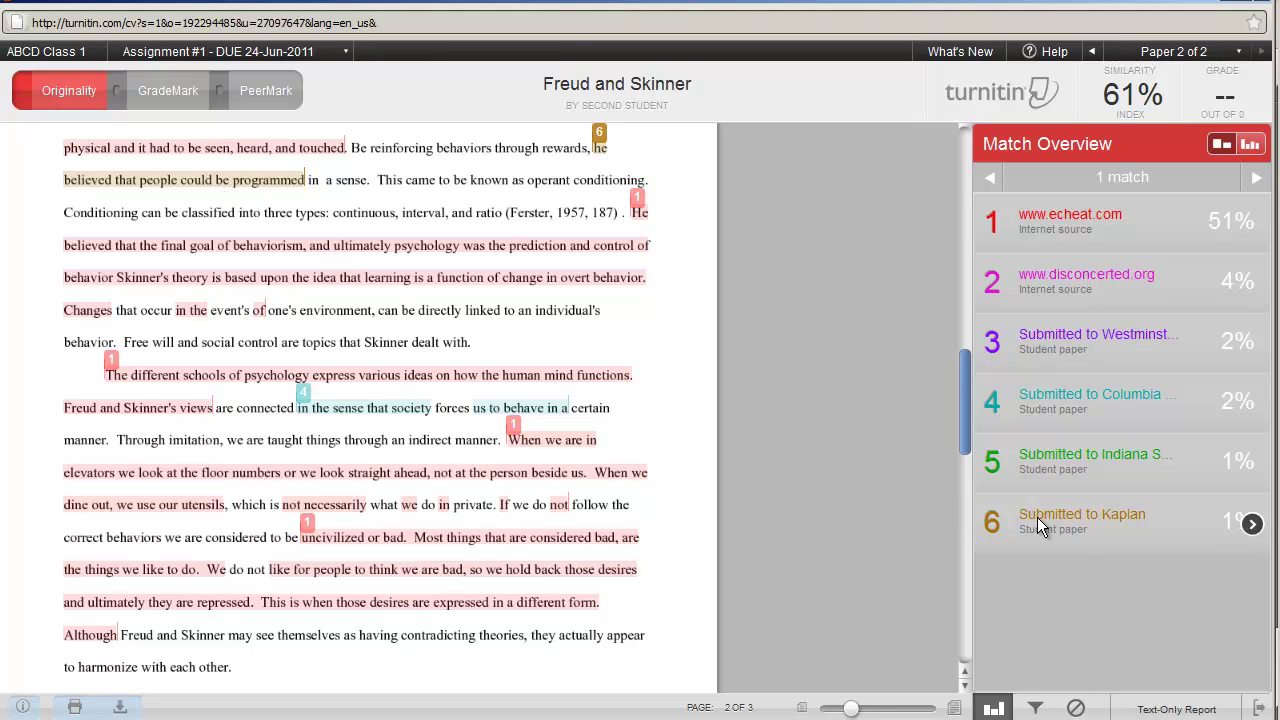
left_click(1040, 465)
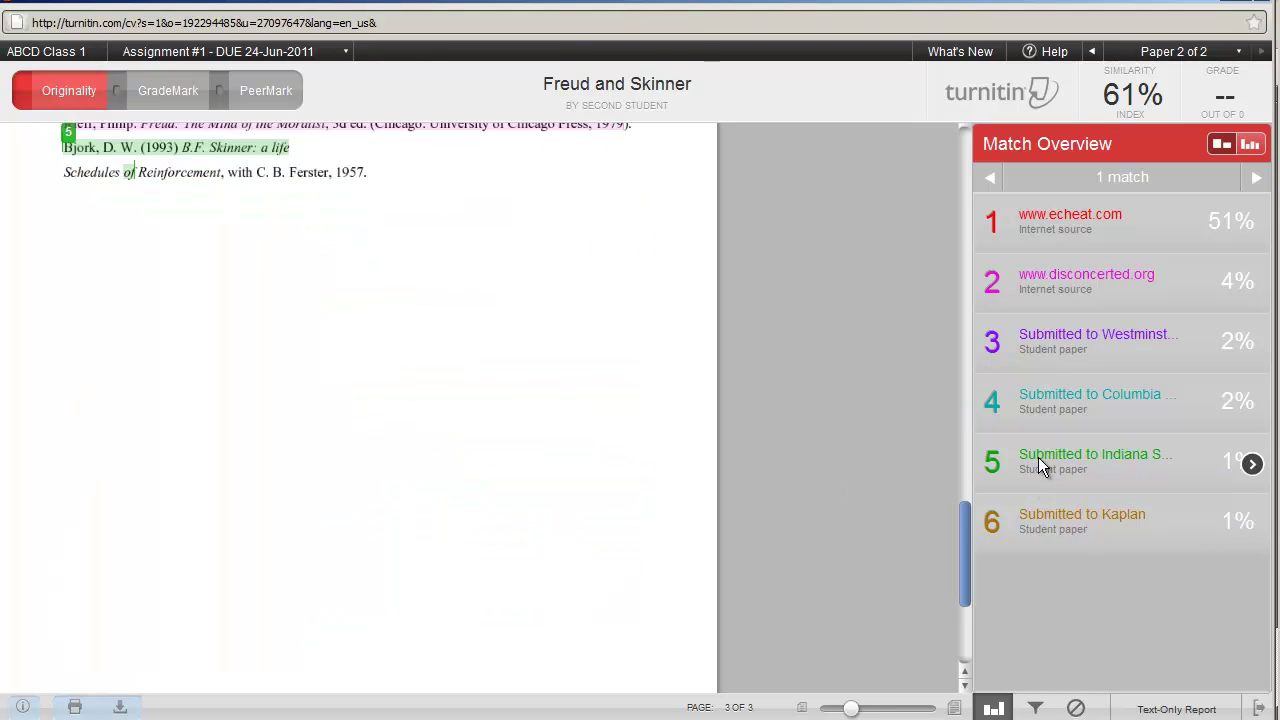
scroll(241, 281, "up", 3)
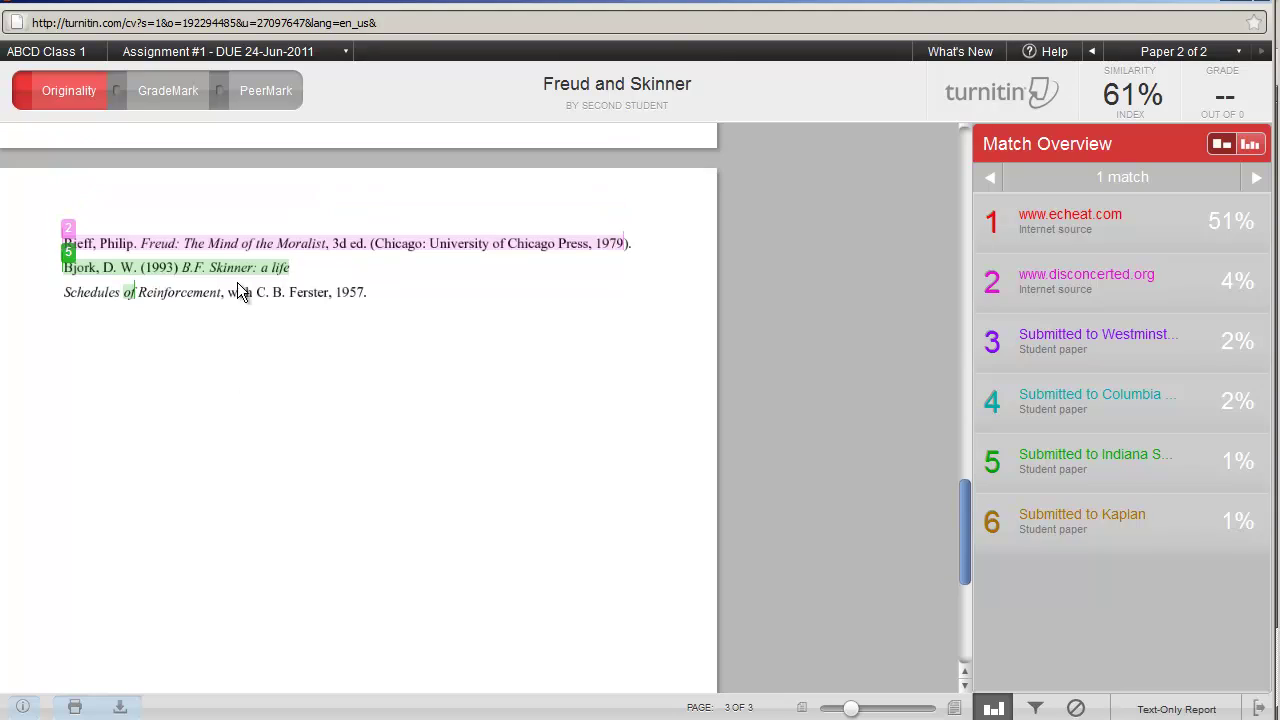
scroll(322, 286, "up", 10)
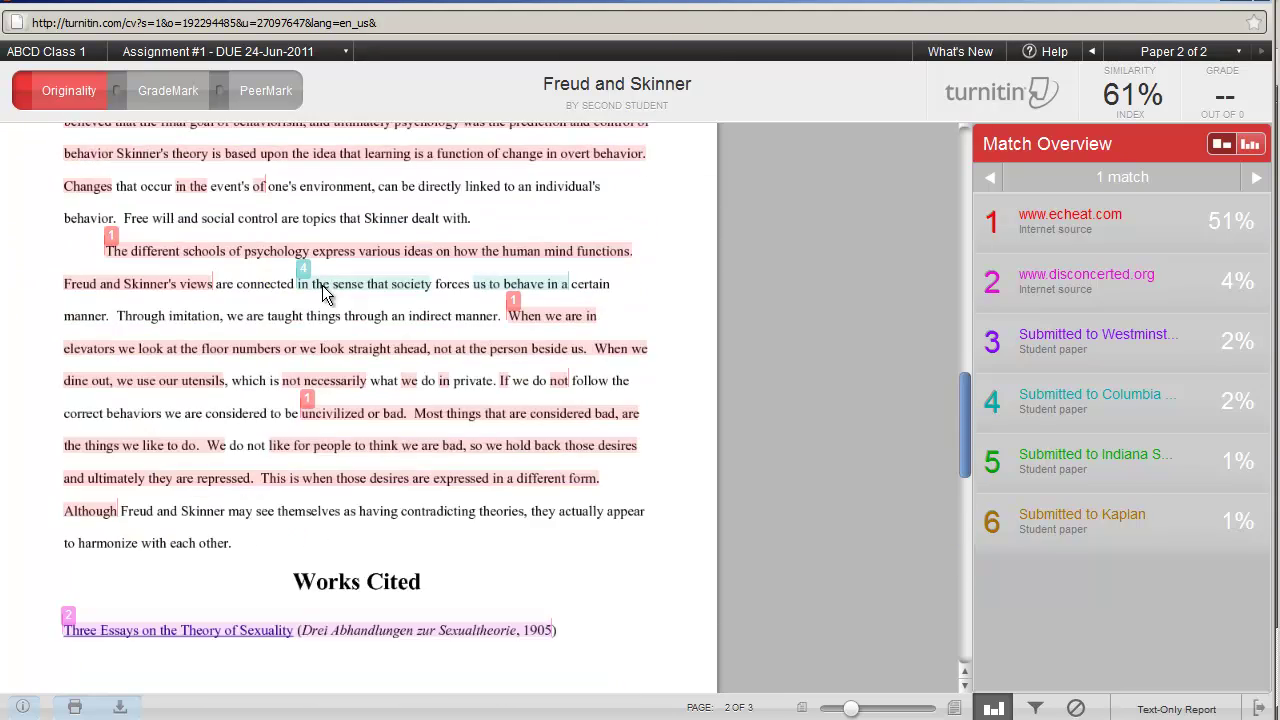
Locate the passages matching the Columbia student paper, examine them through to the Works Cited, and return to the paper's beginning
scroll(322, 286, "up", 15)
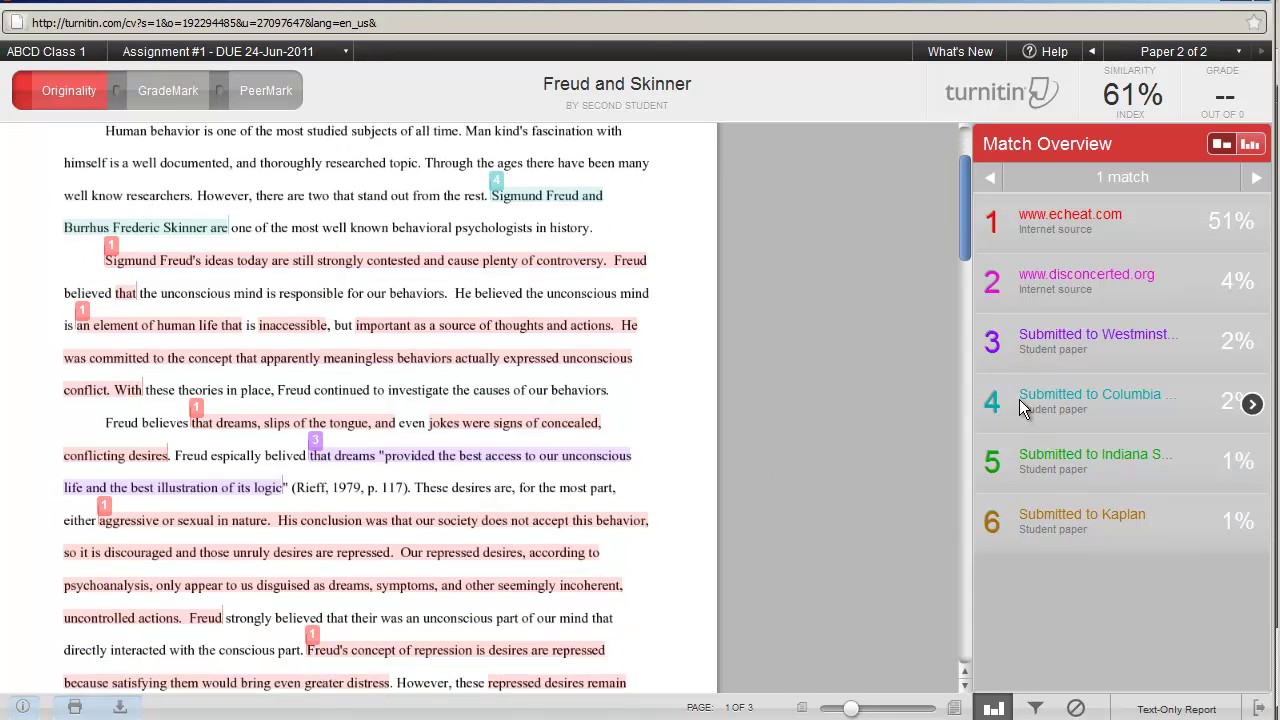
left_click(1051, 399)
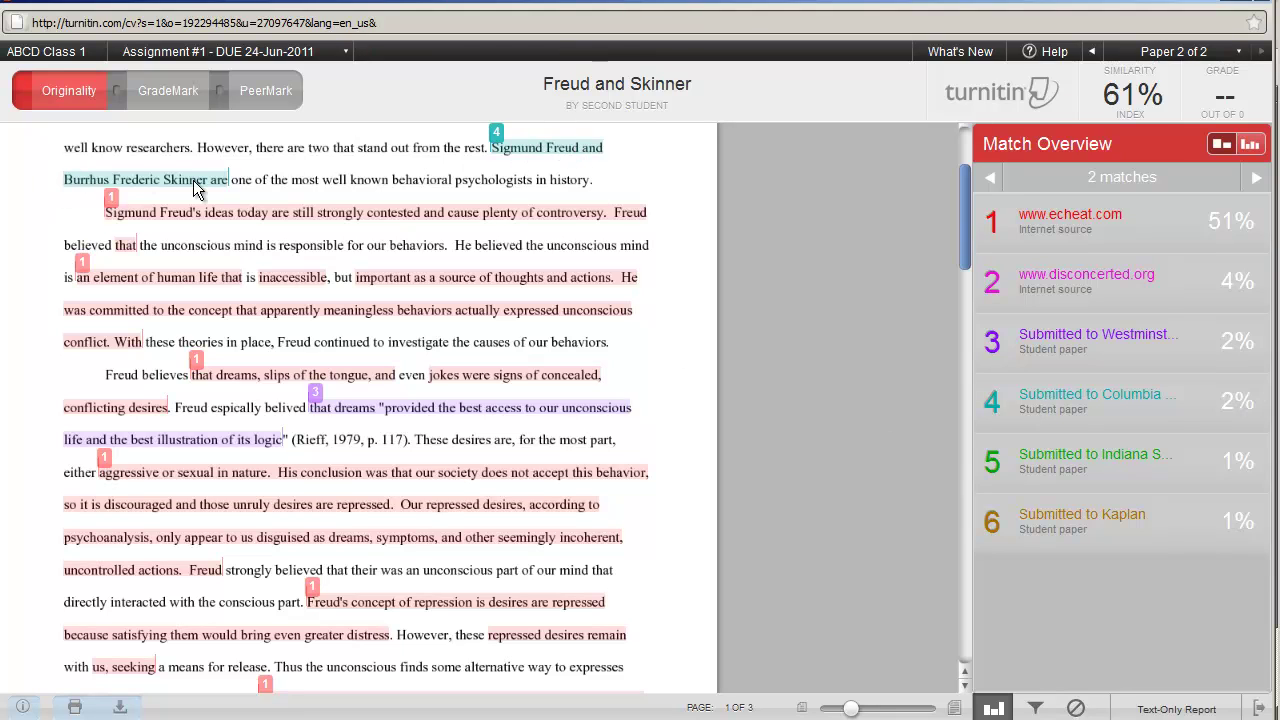
scroll(271, 270, "down", 5)
scroll(272, 271, "down", 5)
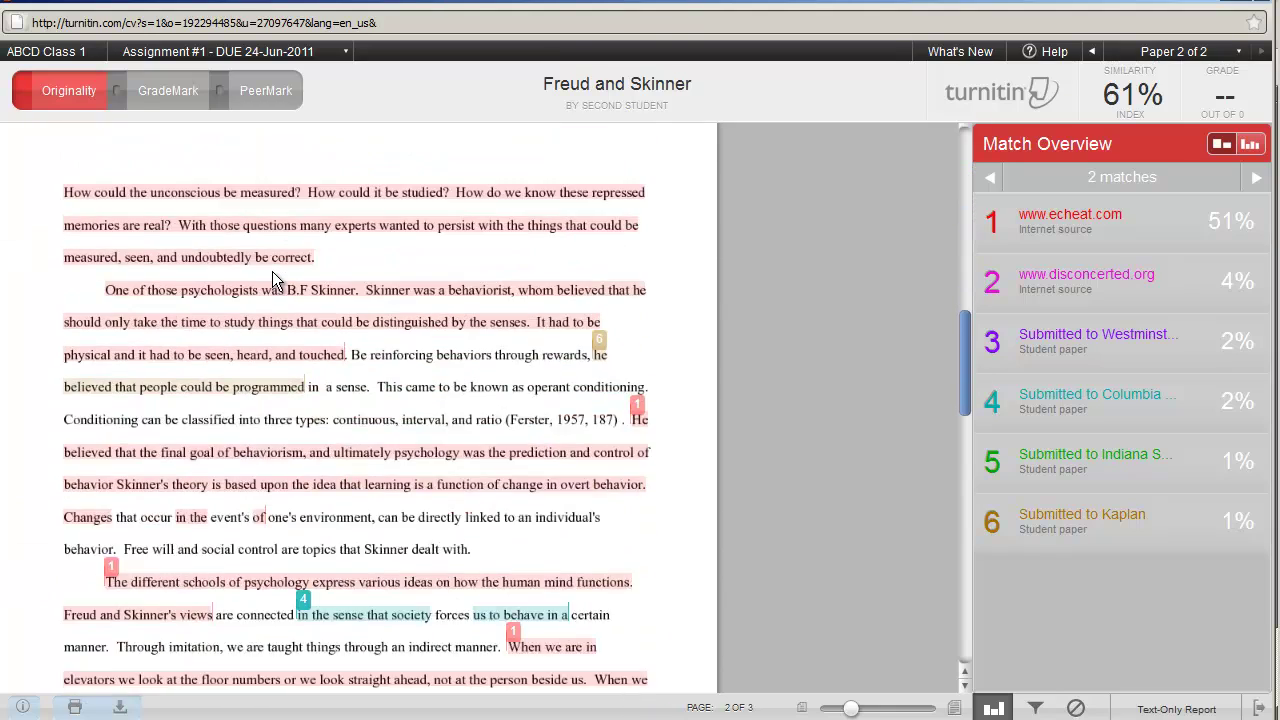
scroll(272, 271, "down", 1)
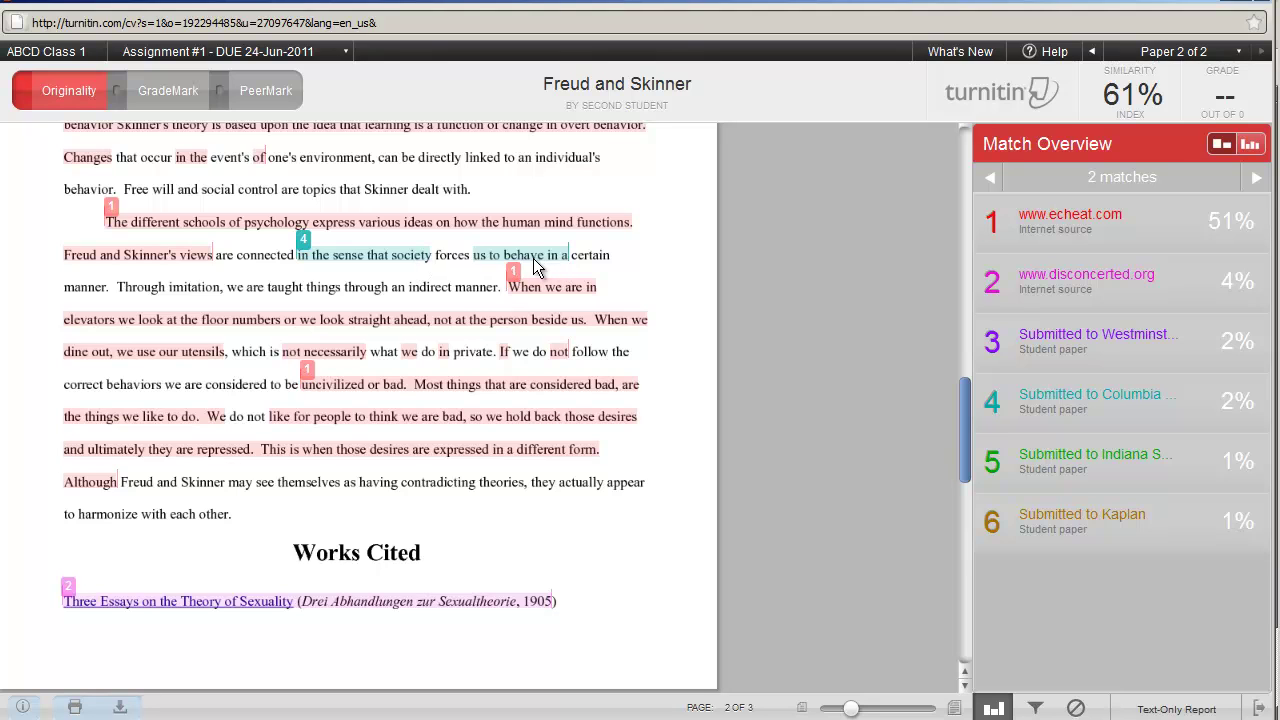
scroll(533, 258, "down", 3)
scroll(533, 258, "up", 2)
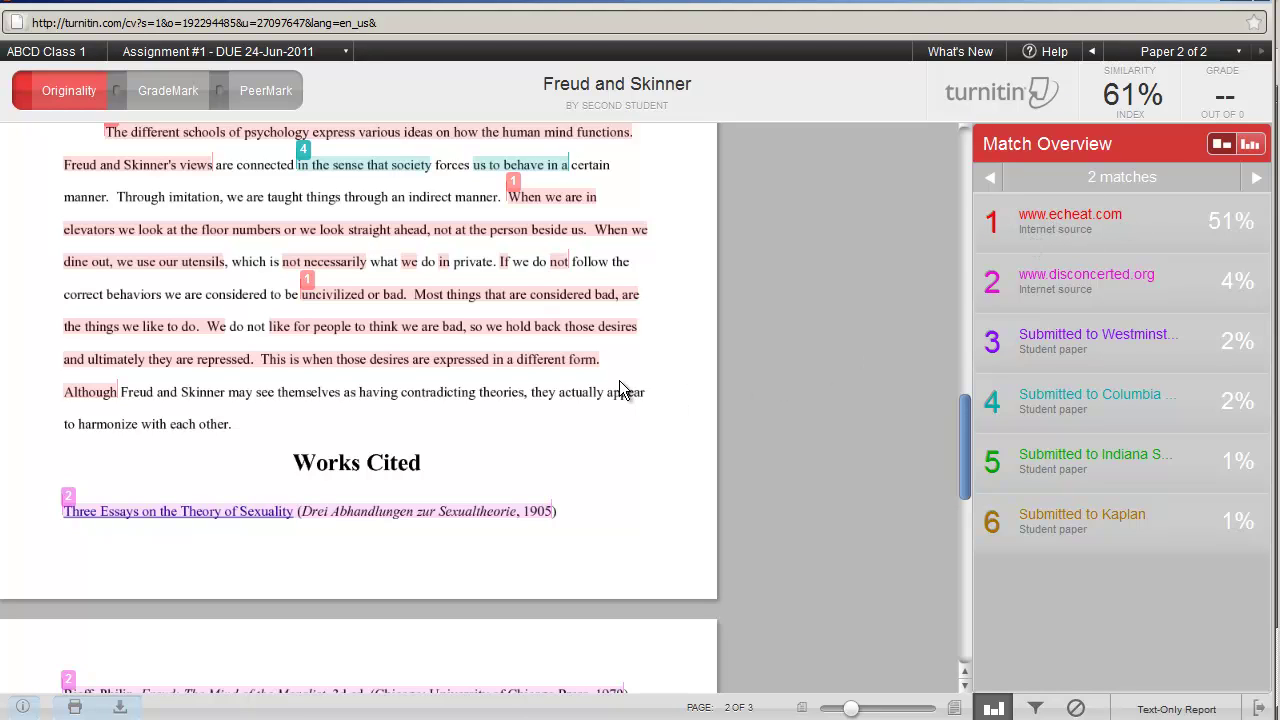
scroll(619, 380, "up", 15)
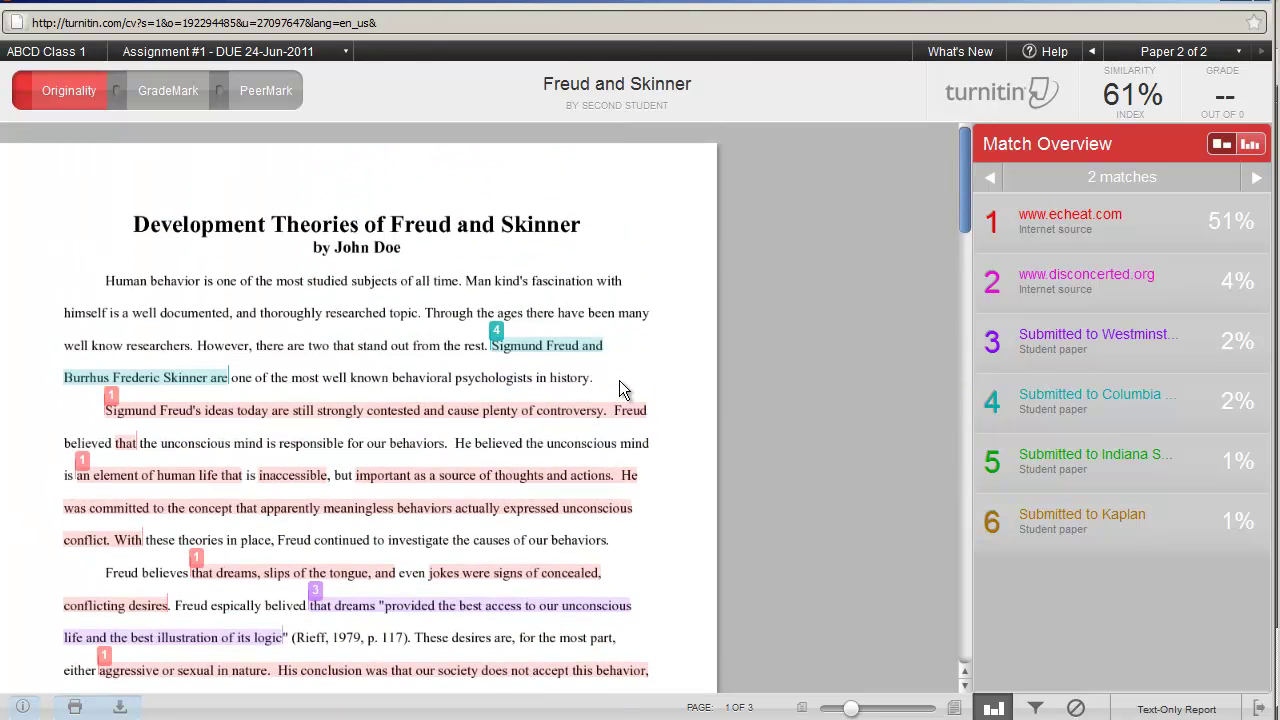